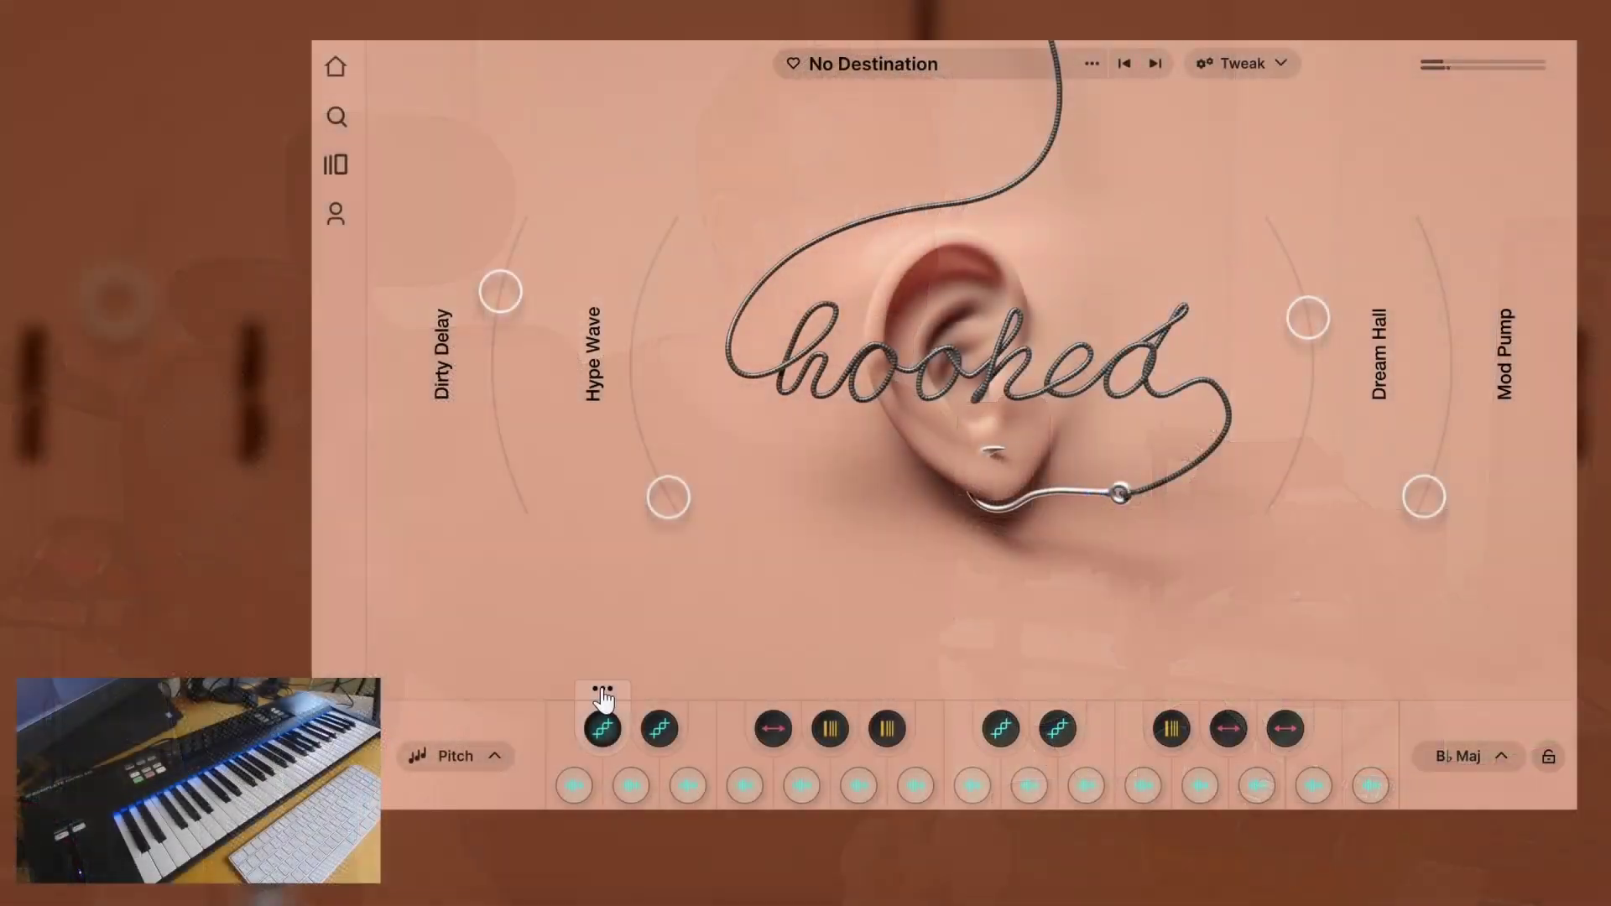
- Open the Resequence modifier on the lowest black key for editing in the Tweak view
{"action": "left_click", "coordinate": [603, 690]}
{"action": "left_click", "coordinate": [729, 603]}
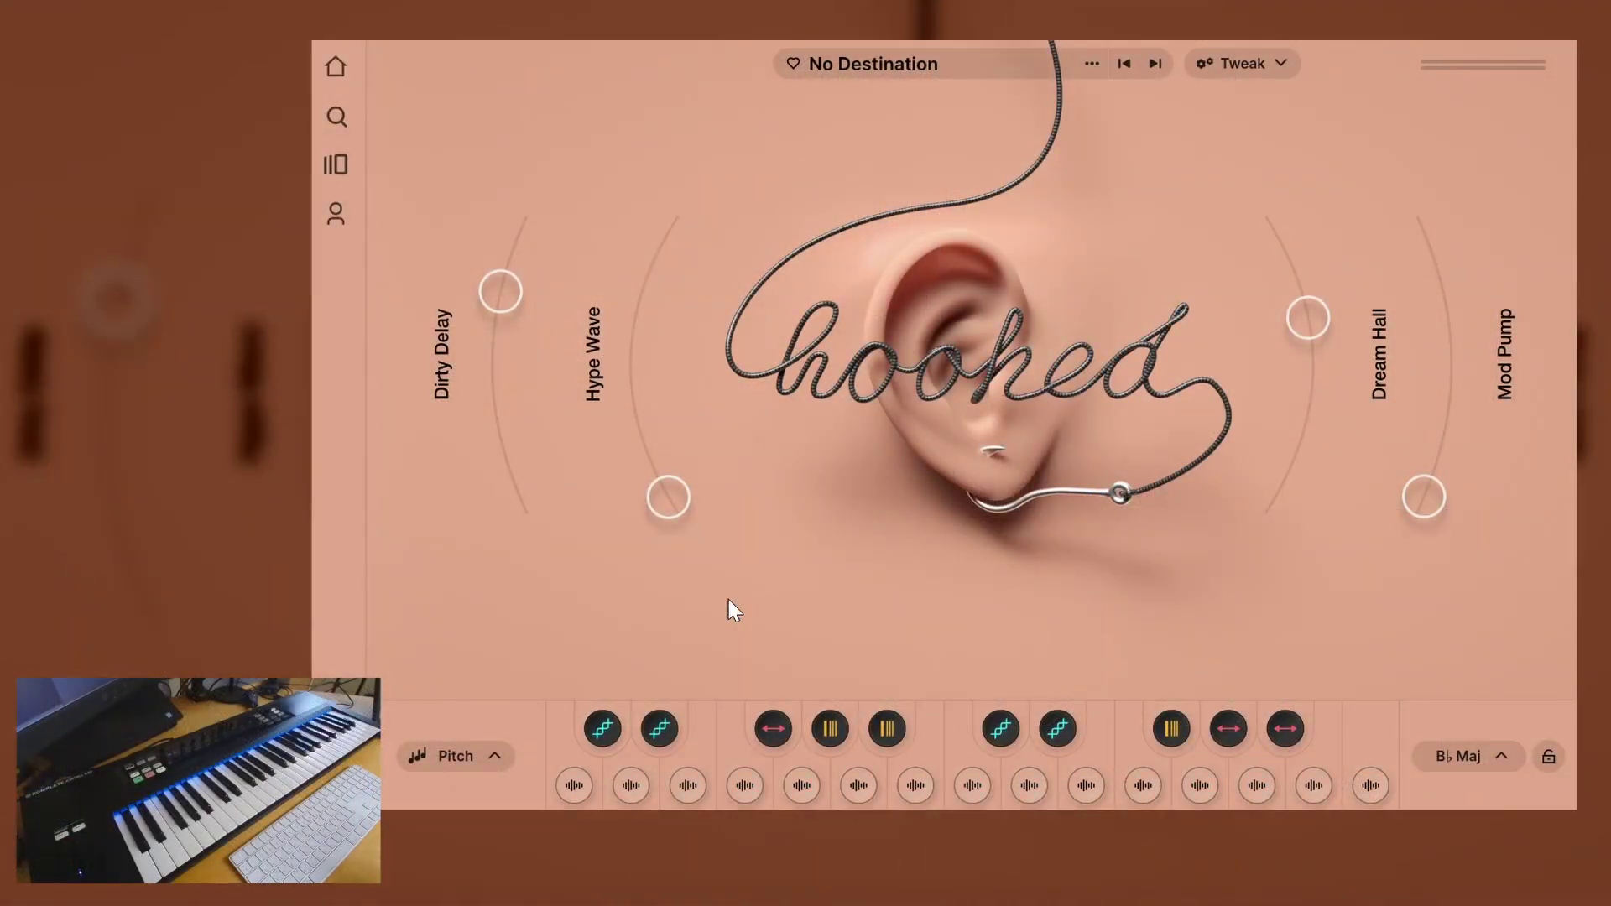
{"action": "left_click", "coordinate": [602, 691]}
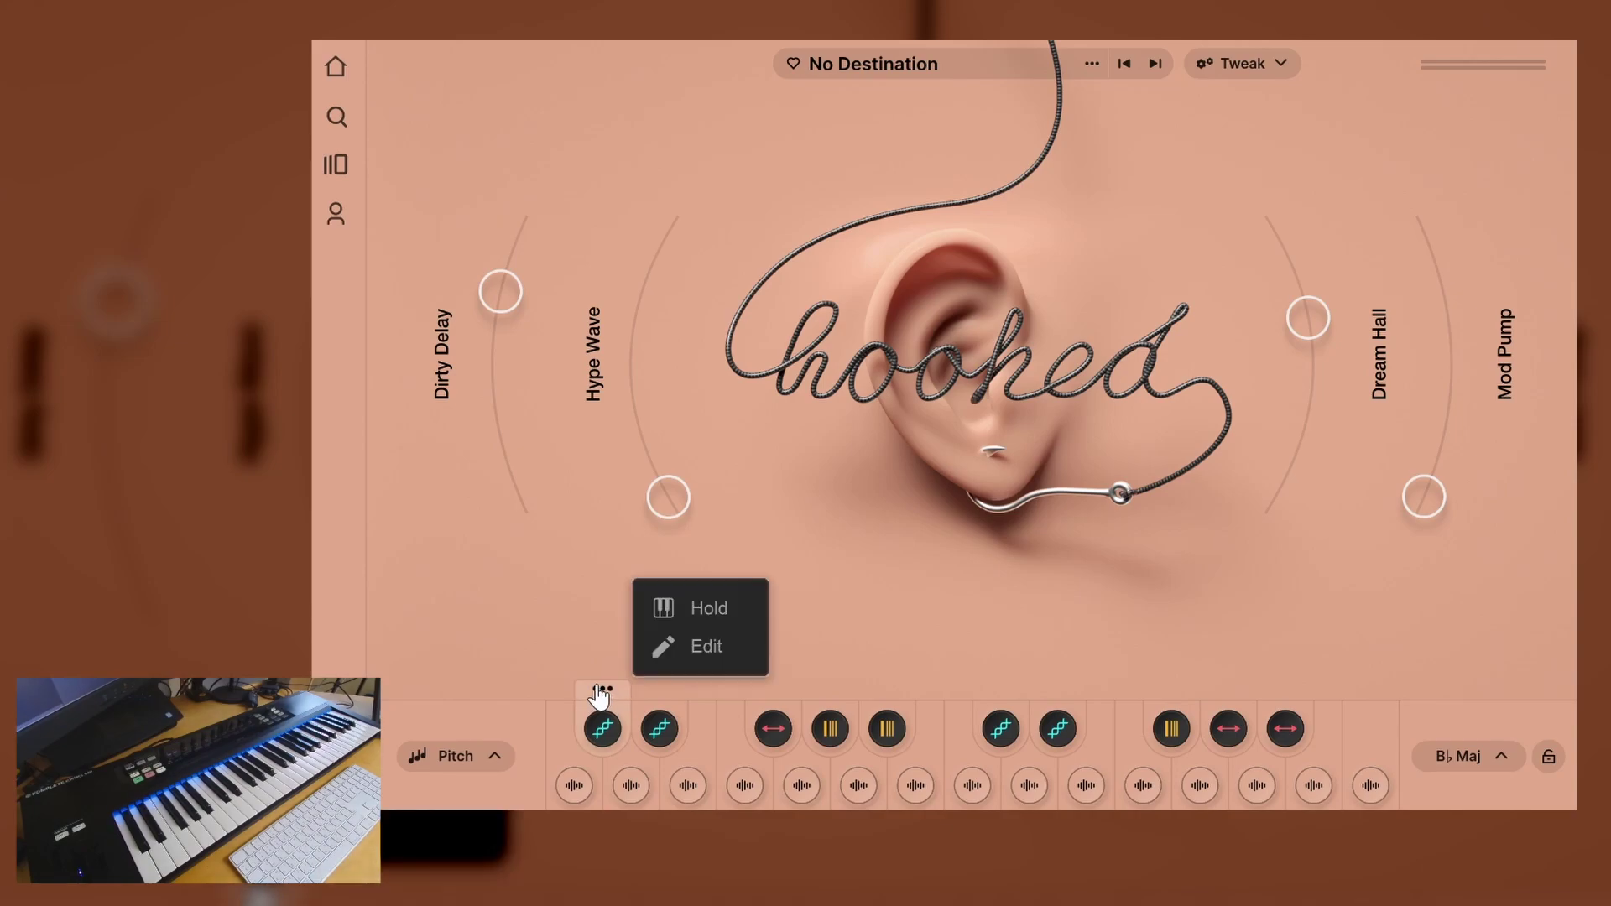
{"action": "left_click", "coordinate": [700, 664]}
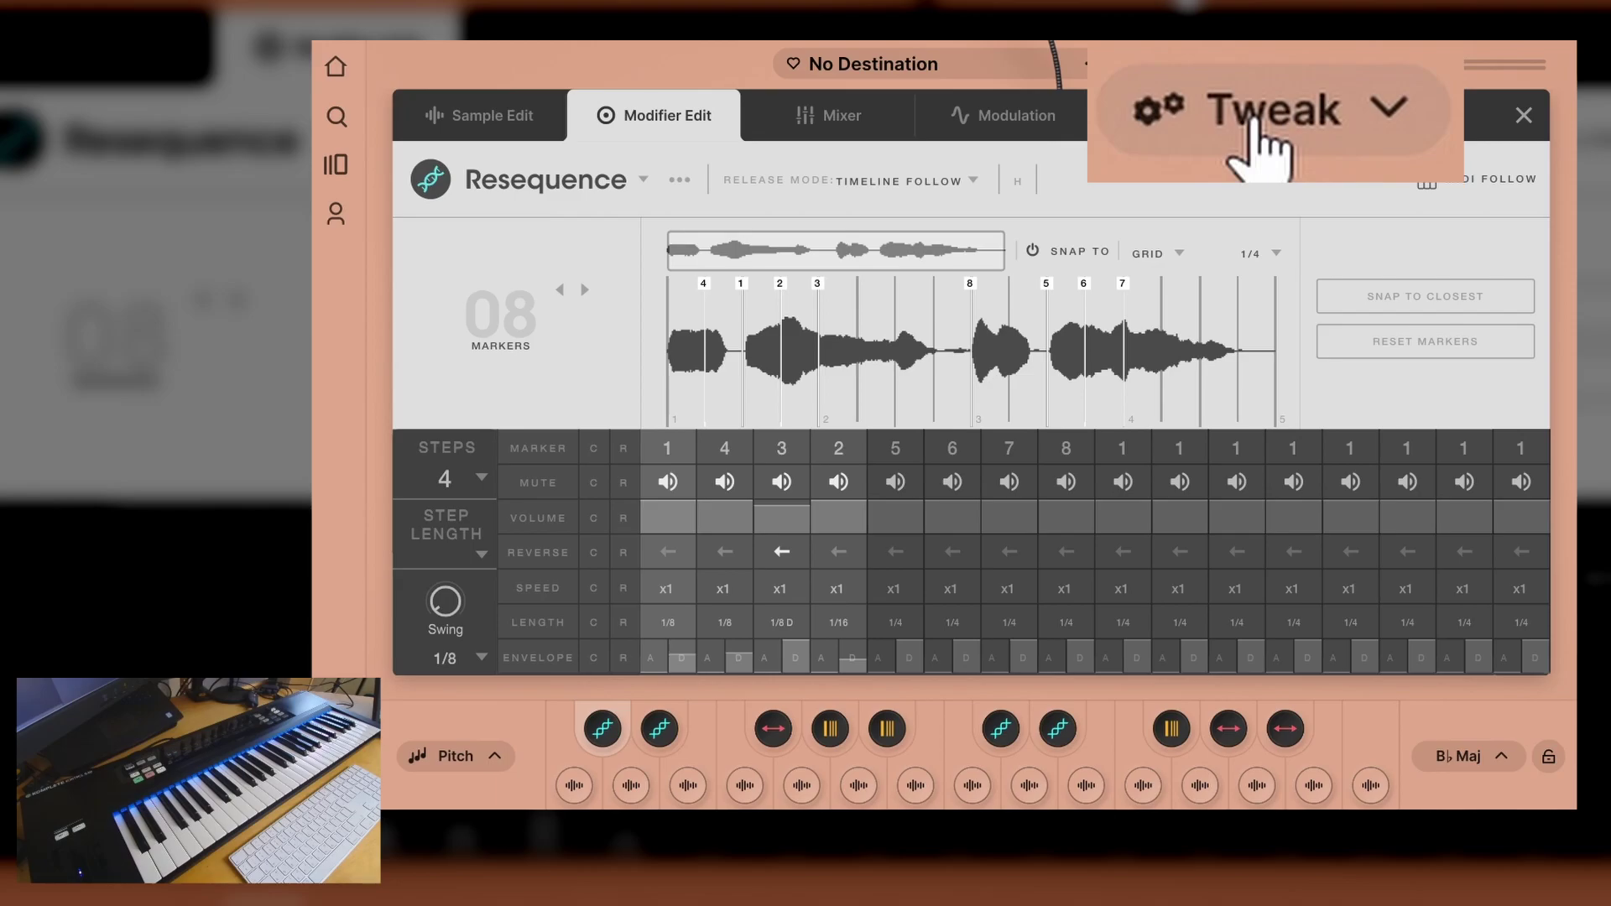
{"action": "left_click", "coordinate": [1259, 142]}
{"action": "left_click", "coordinate": [1268, 150]}
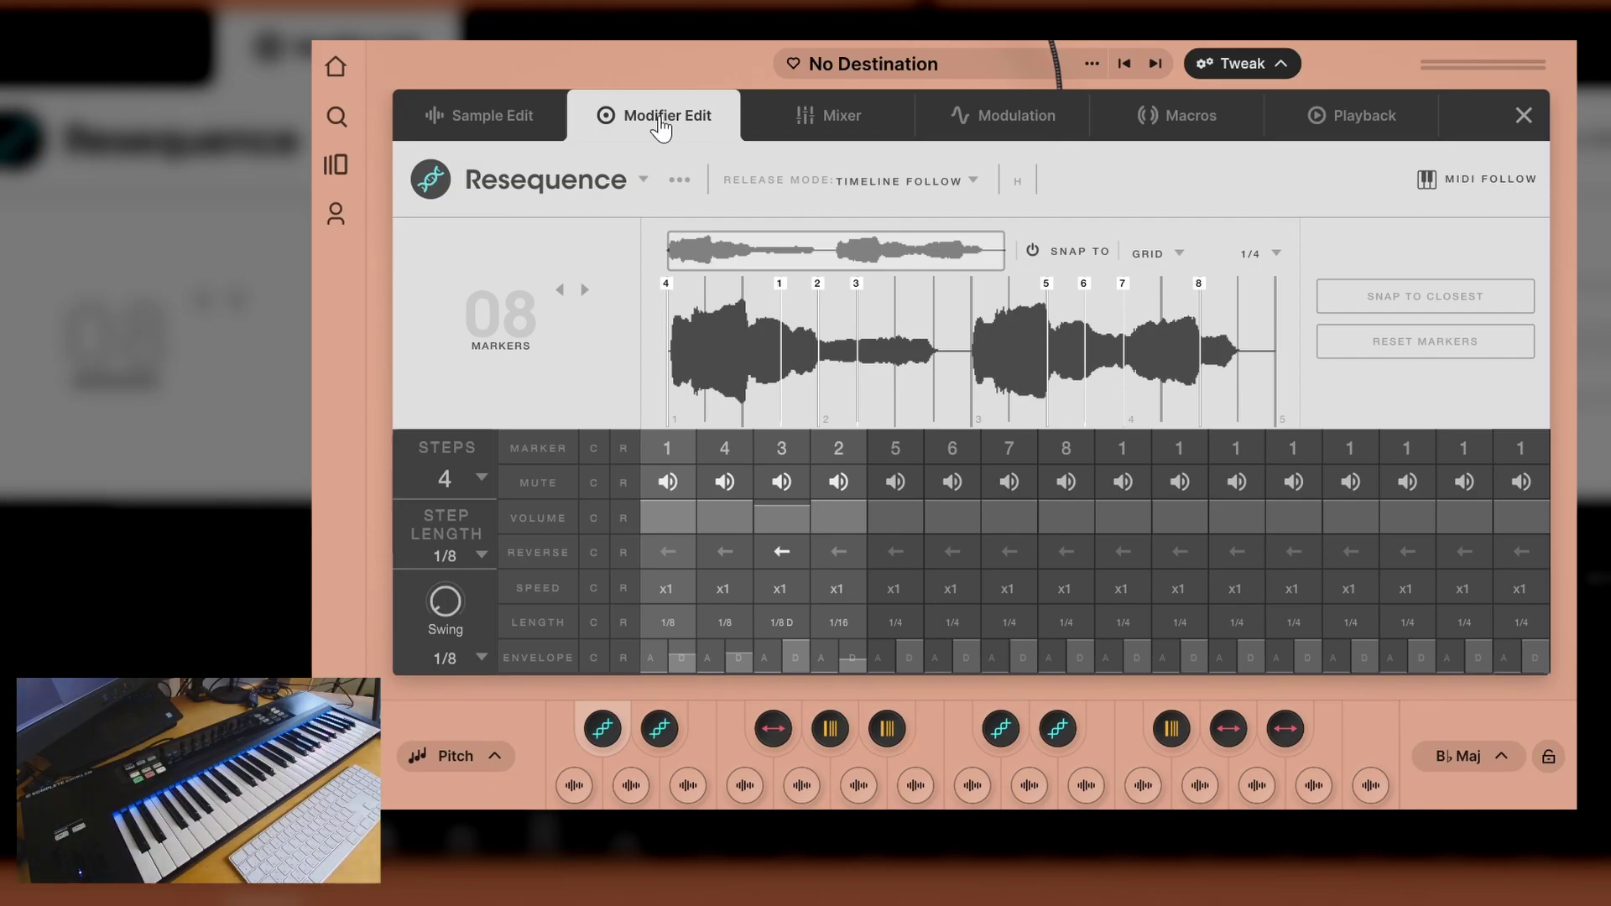
- Look through the modifier types and set the Resequence sequence to 8 steps
{"action": "left_click", "coordinate": [633, 182]}
{"action": "left_click", "coordinate": [479, 476]}
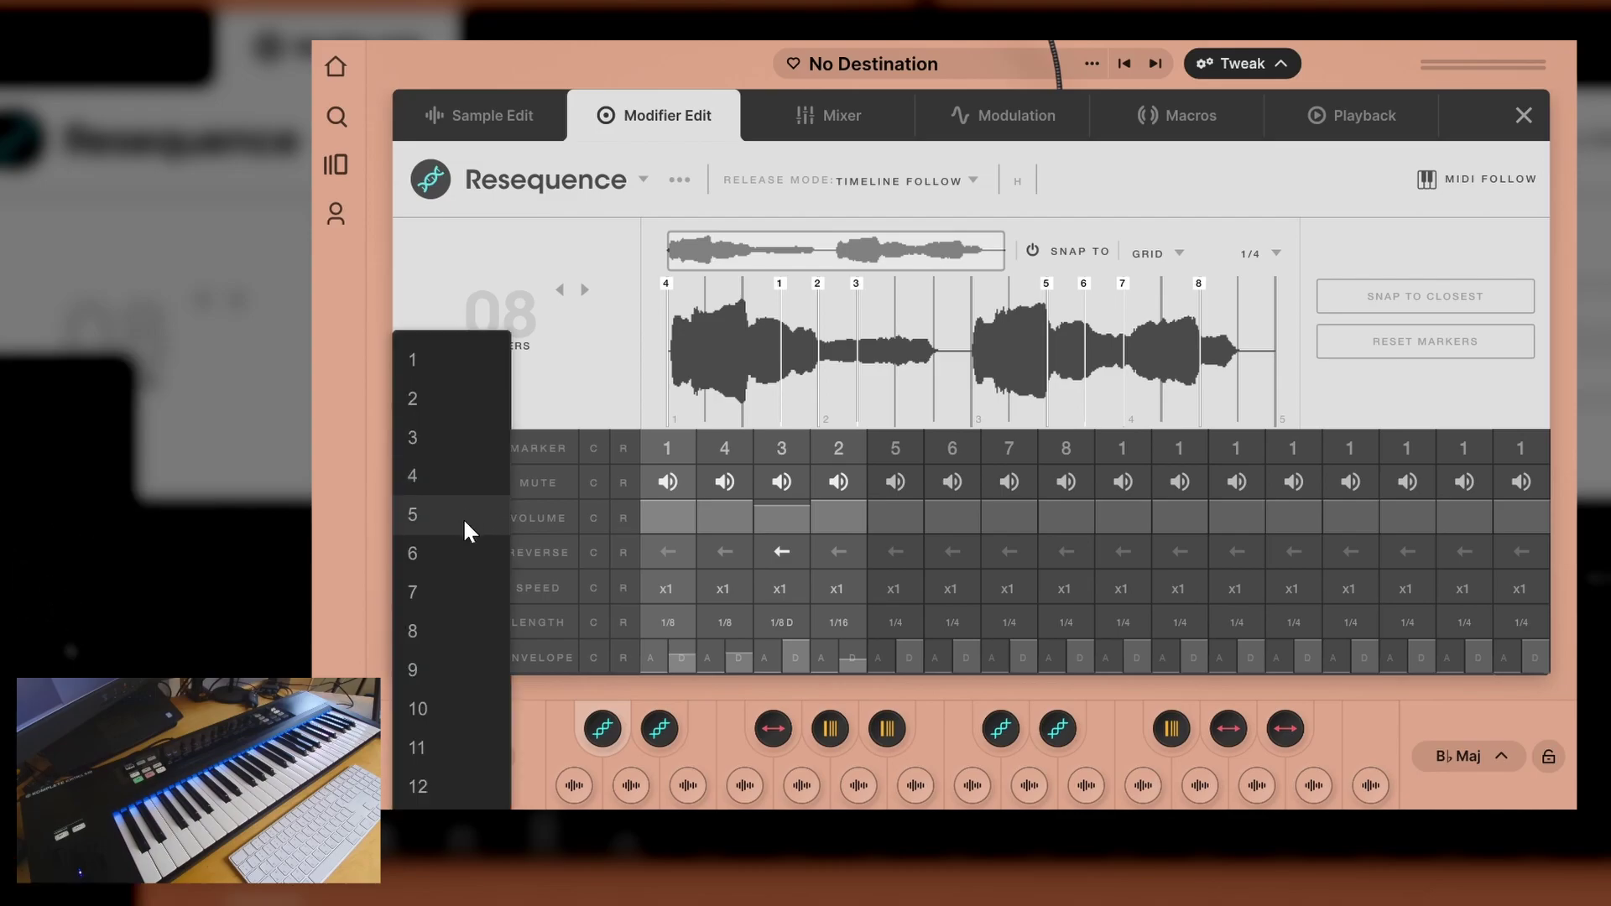
{"action": "left_click", "coordinate": [458, 589]}
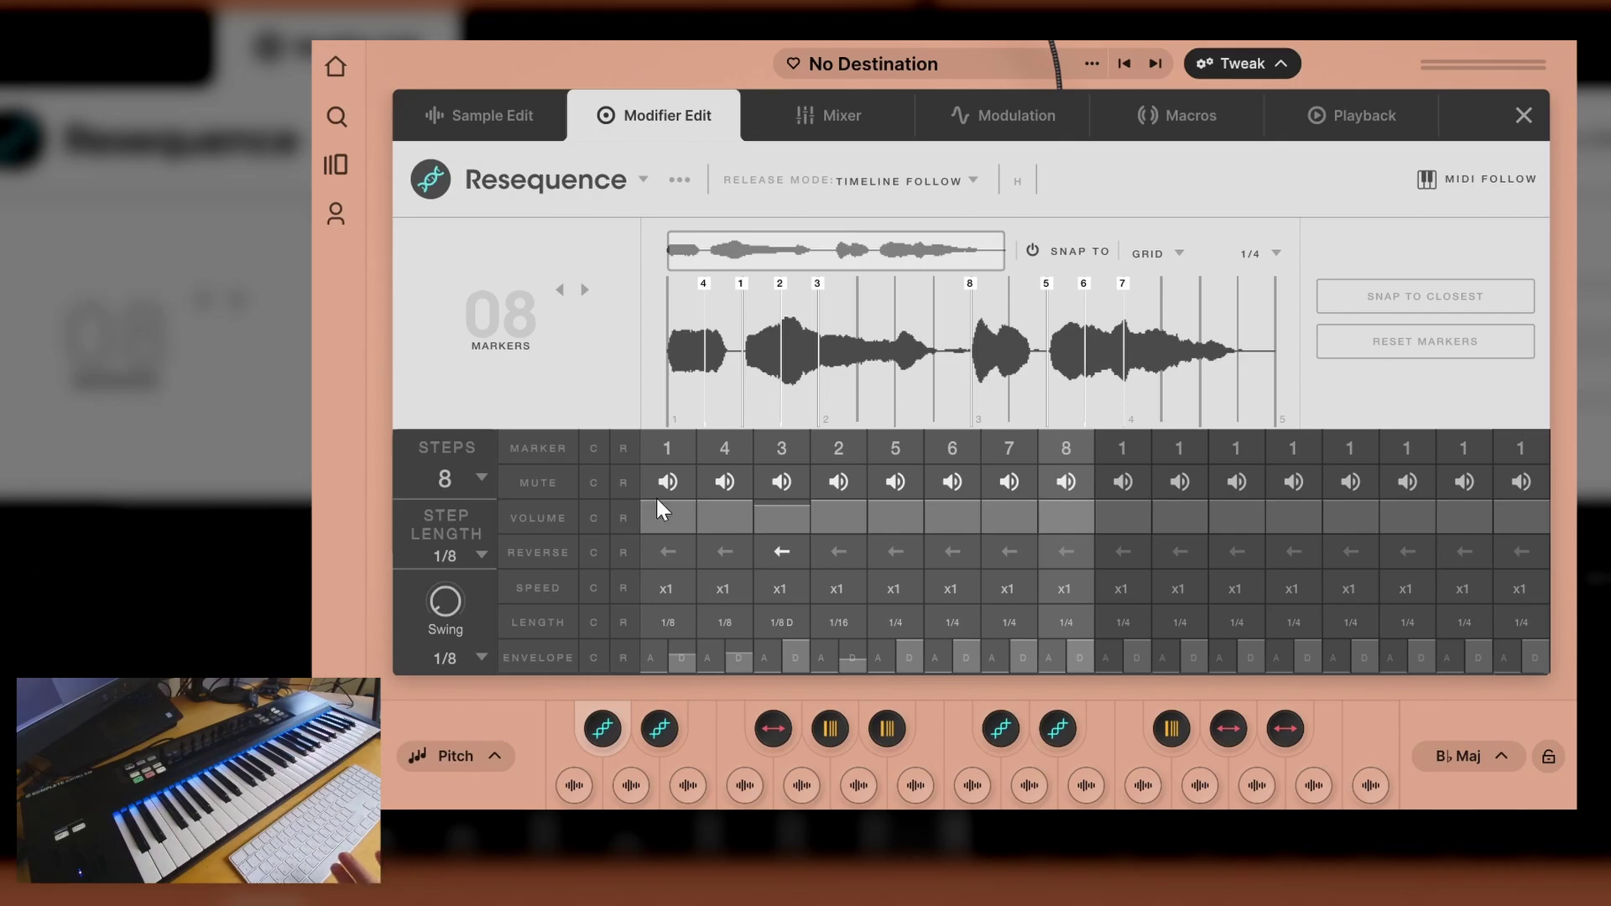
- Reduce the Resequence modifier to 3 markers and set its sequence to 3 steps
{"action": "left_click", "coordinate": [560, 291]}
{"action": "left_click", "coordinate": [561, 292]}
{"action": "left_click", "coordinate": [560, 291]}
{"action": "left_click", "coordinate": [561, 290]}
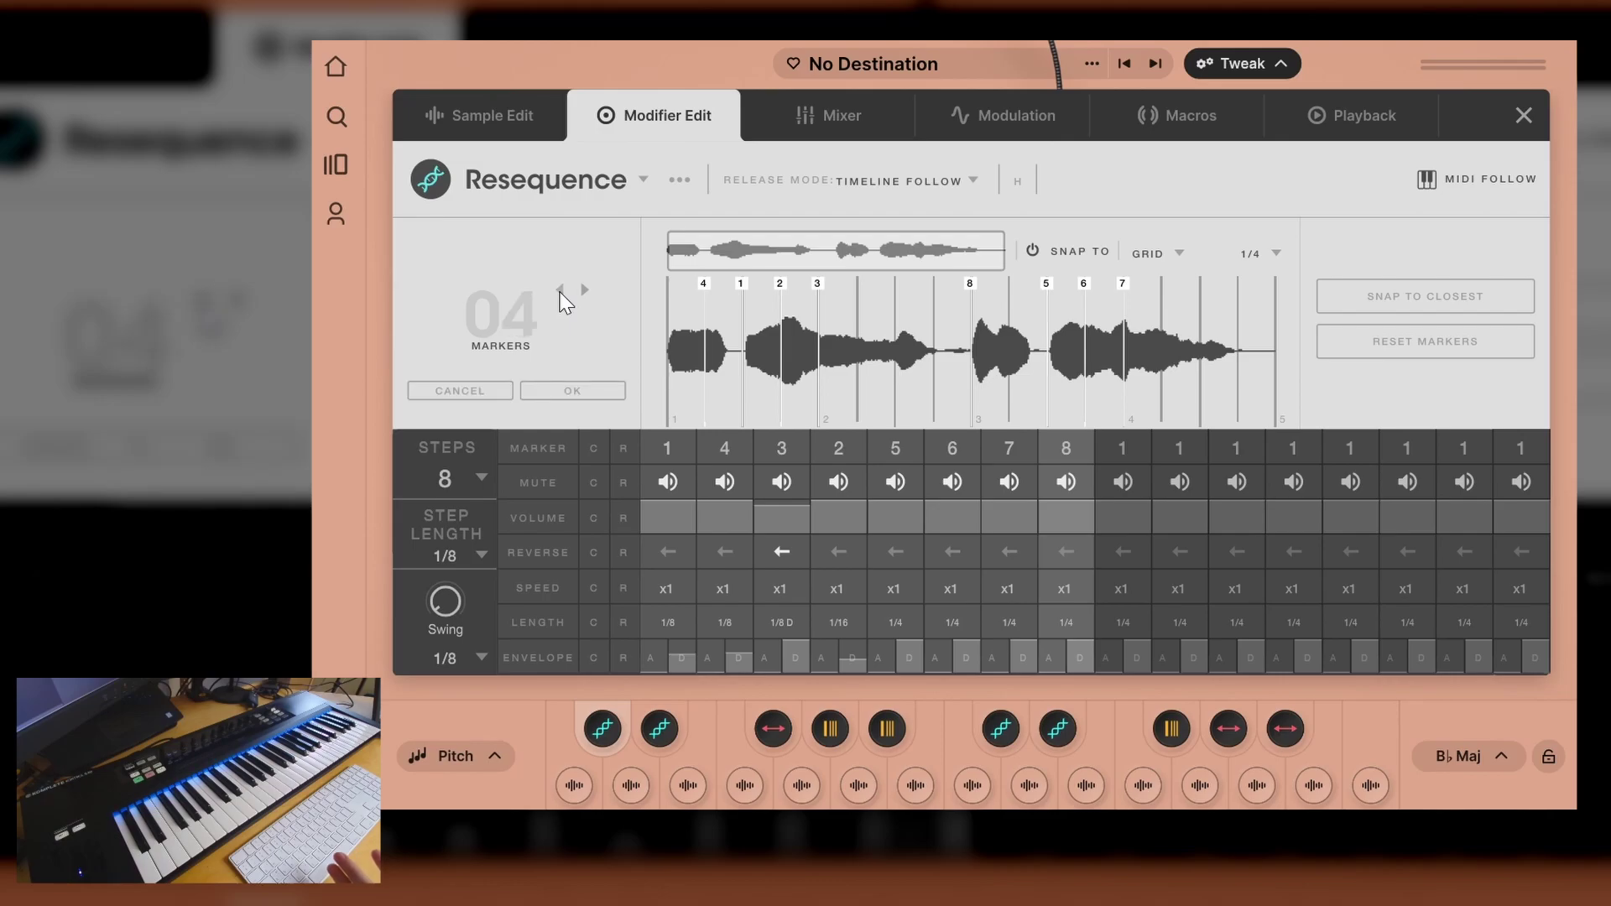
{"action": "left_click", "coordinate": [589, 391]}
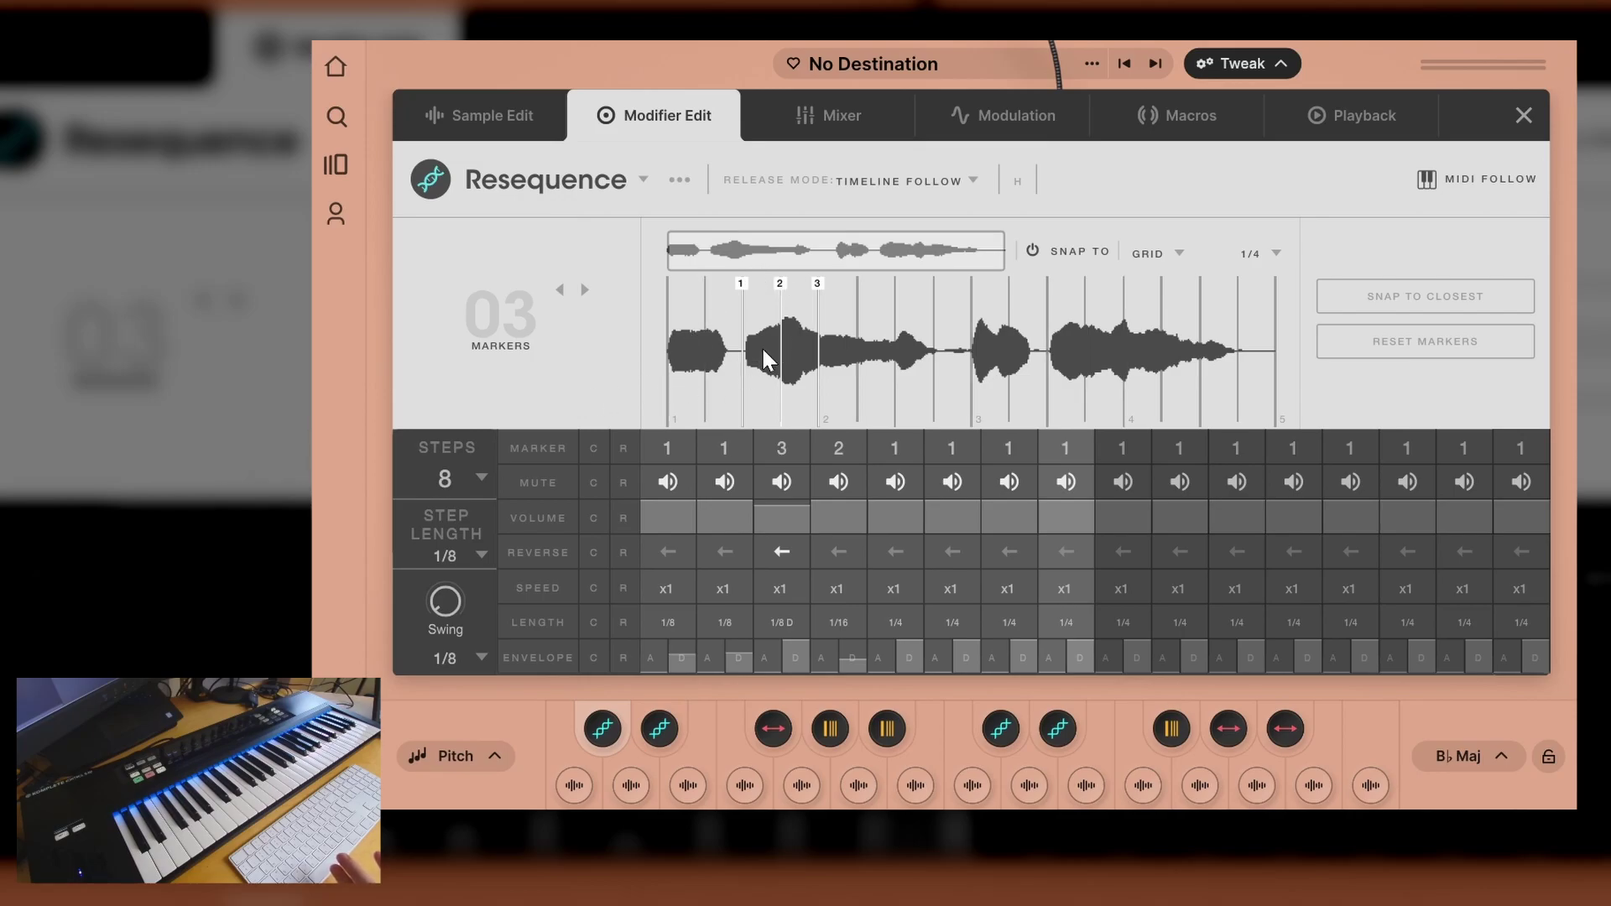
{"action": "left_click", "coordinate": [482, 475]}
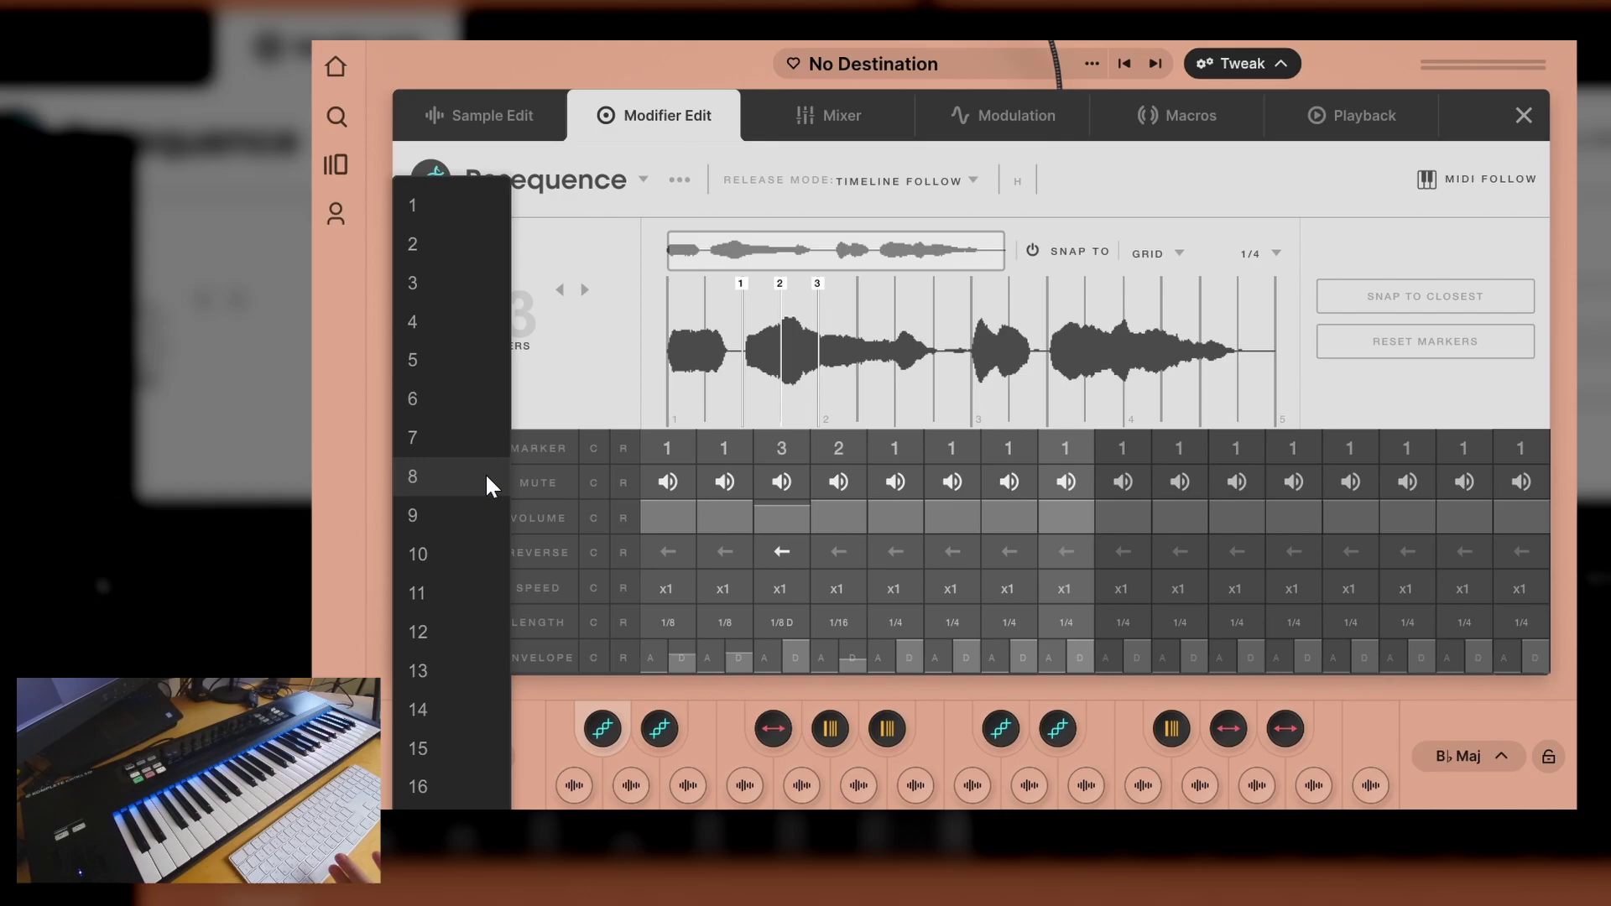
{"action": "left_click", "coordinate": [457, 293]}
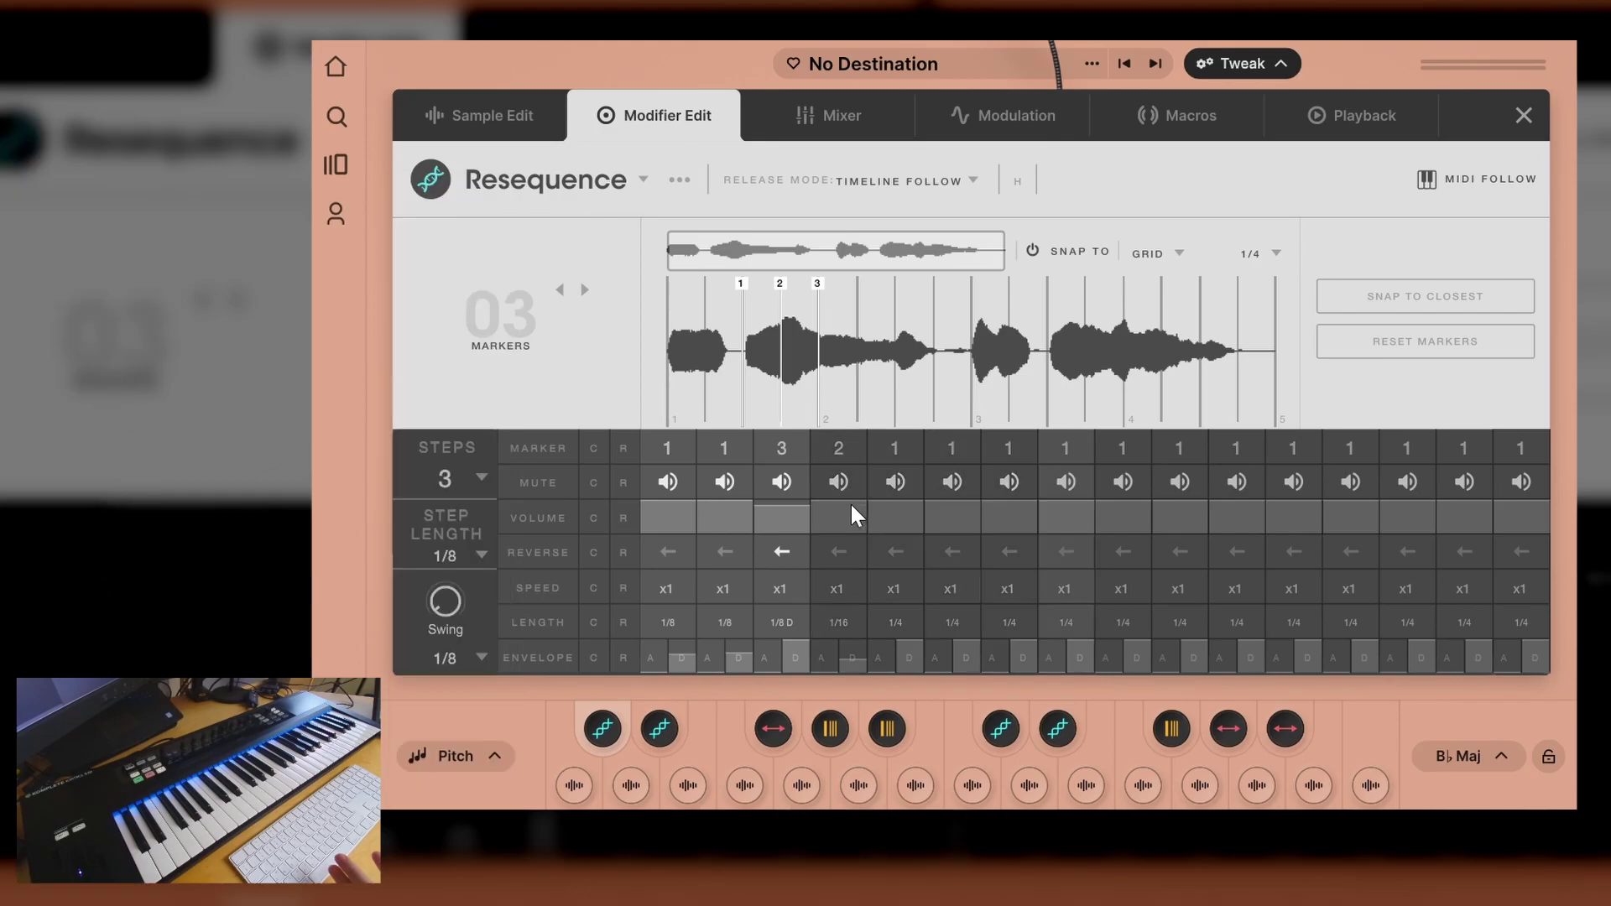
- Assign marker 2 to the second sequence step and move marker 2 on the waveform to the start of bar 4
{"action": "left_click", "coordinate": [724, 443]}
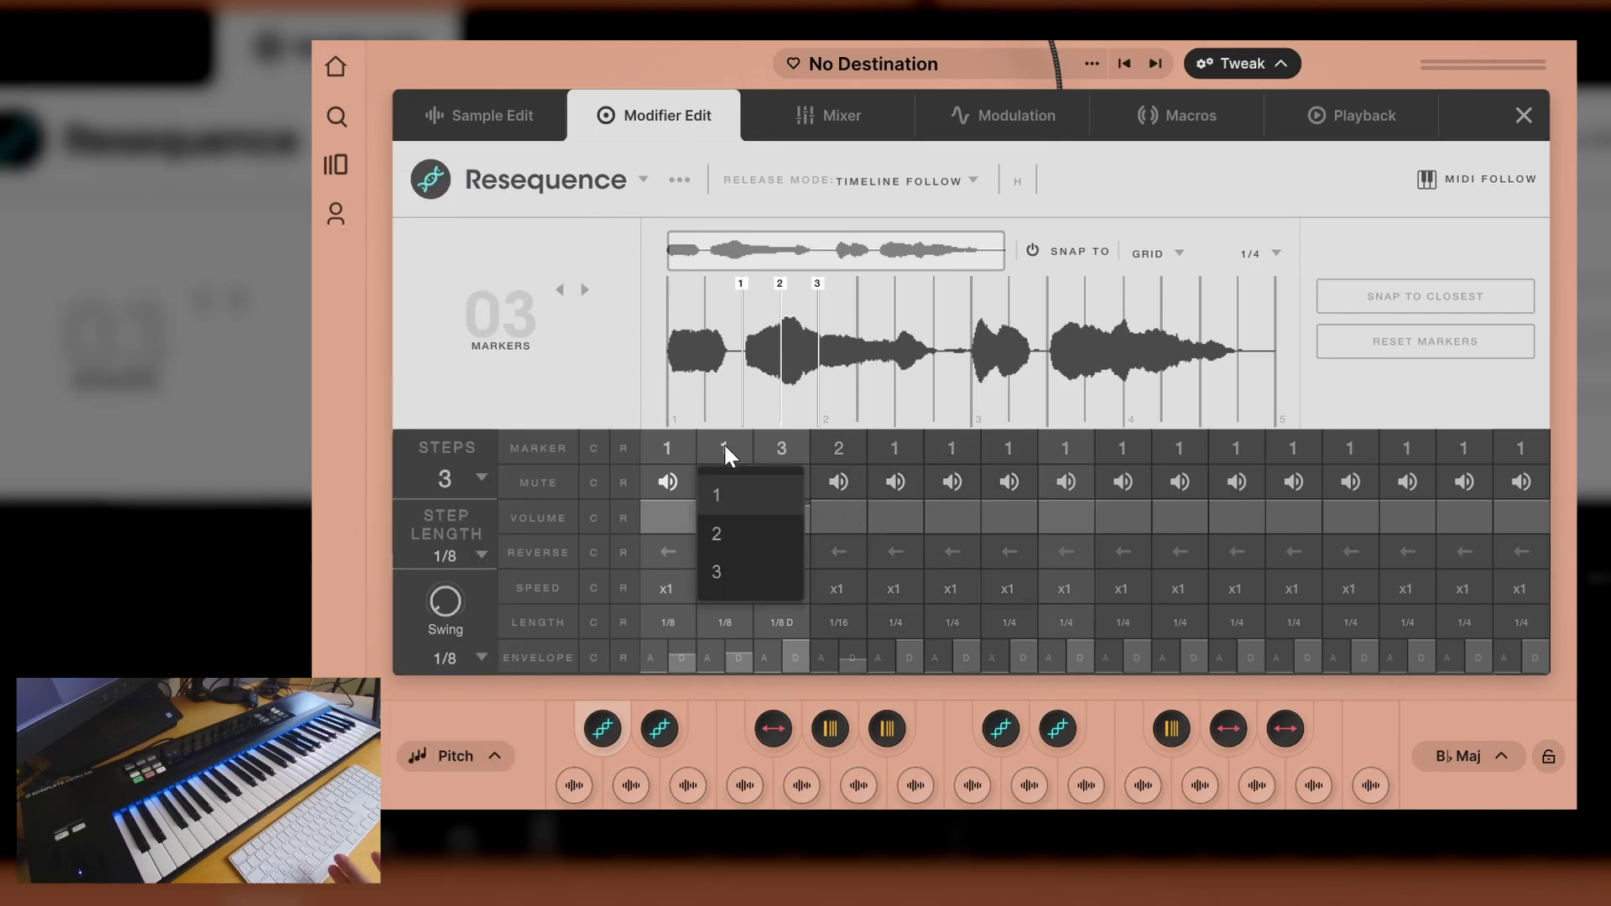
{"action": "left_click", "coordinate": [737, 523]}
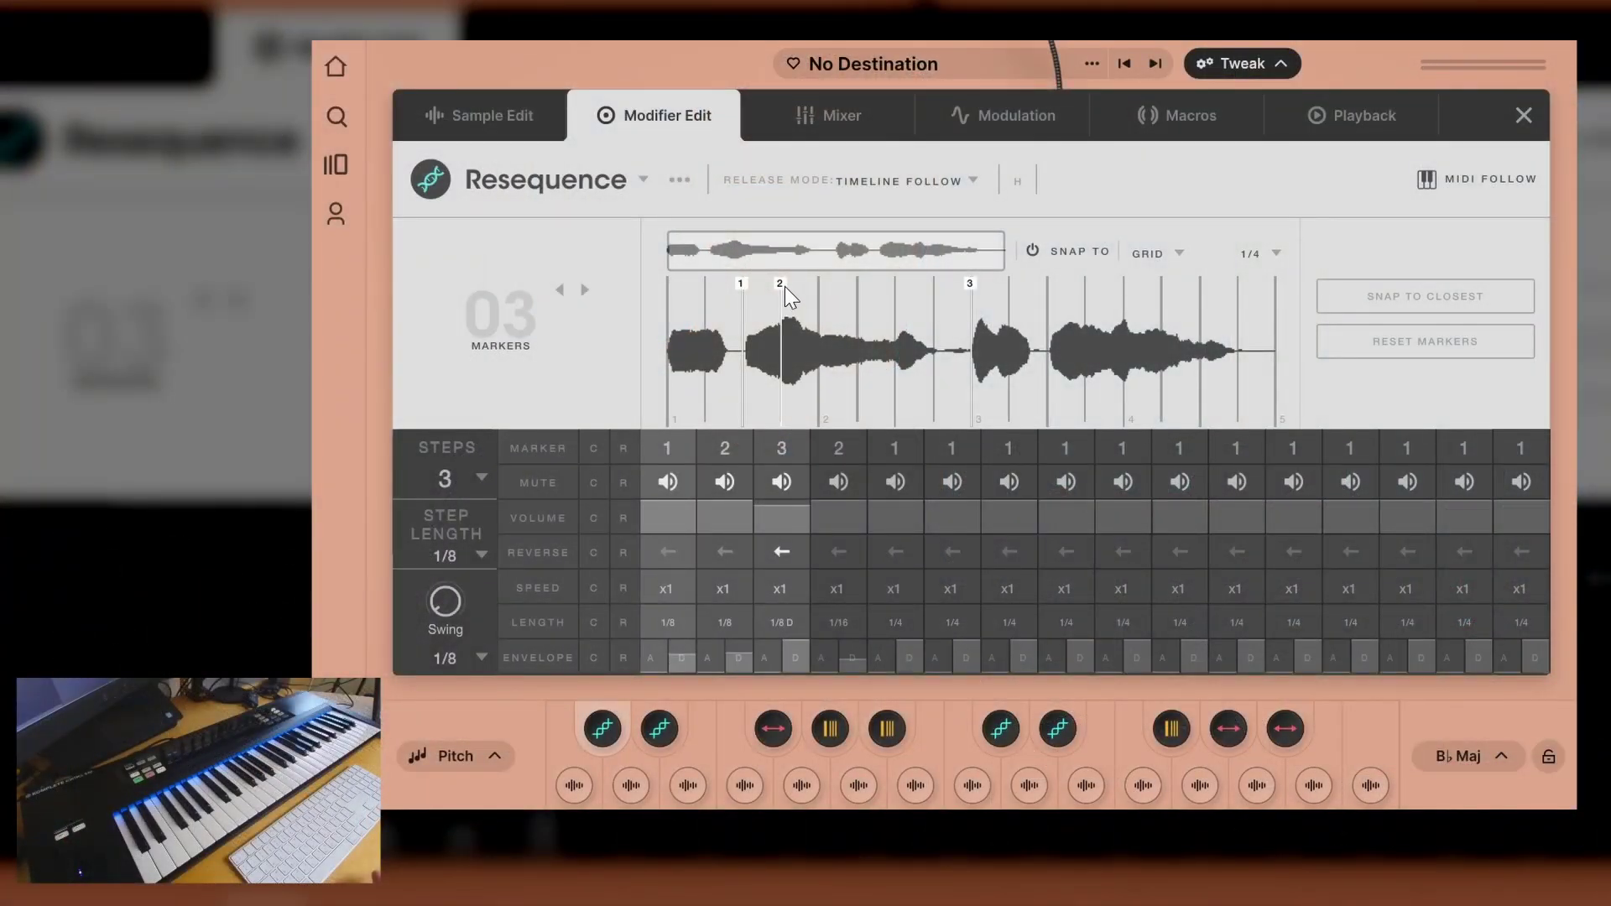
{"action": "left_click_drag", "start_coordinate": [784, 285], "coordinate": [1123, 283]}
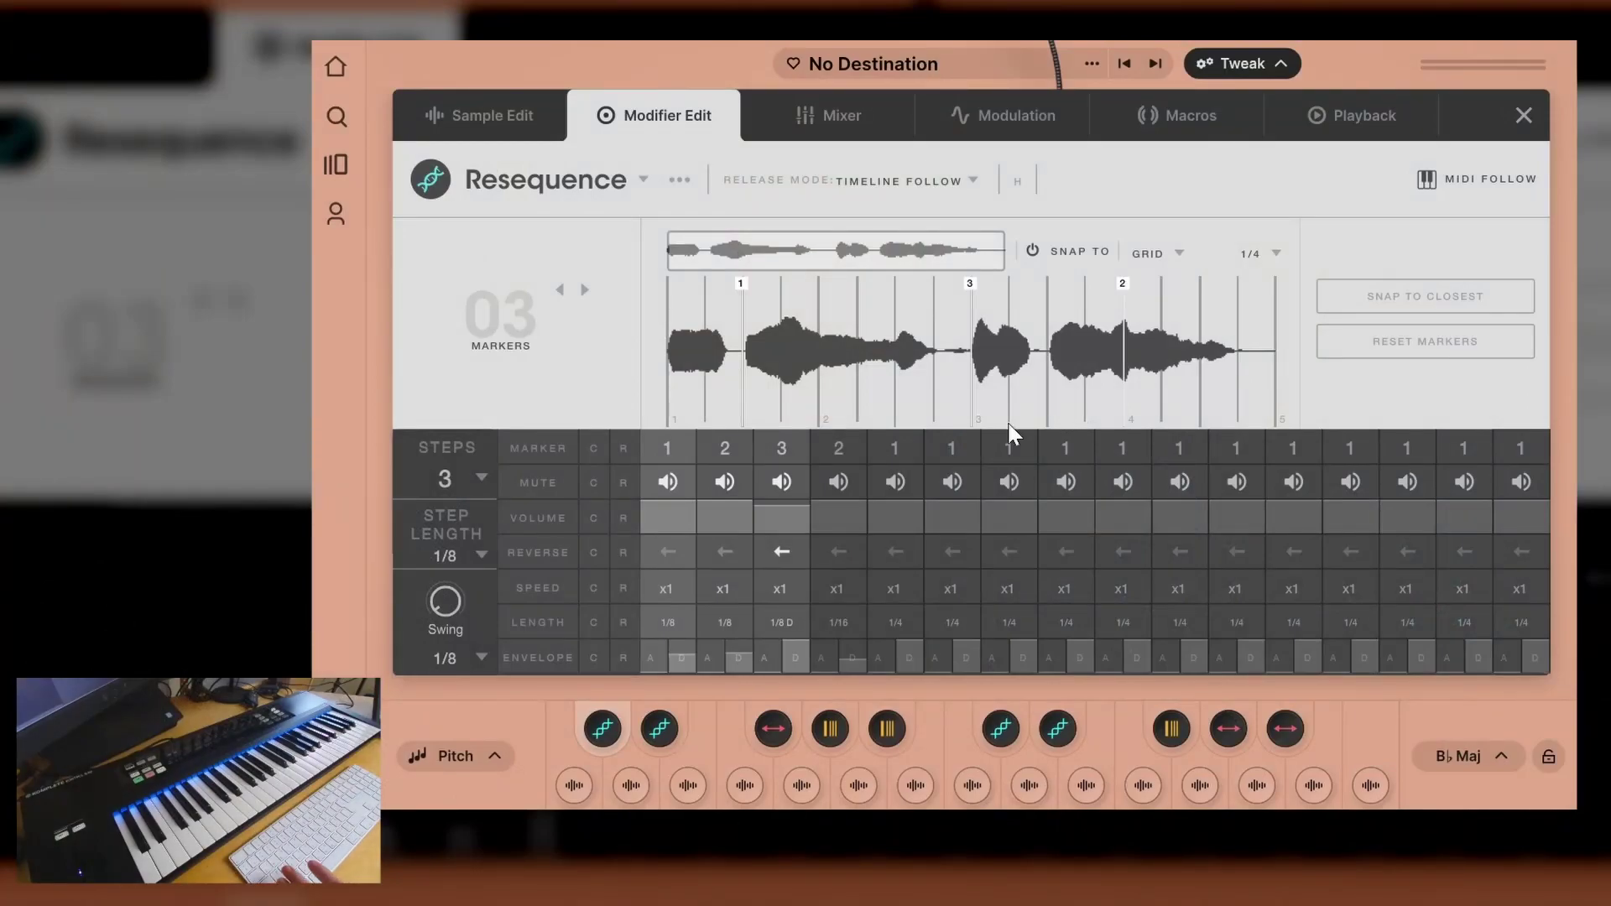
- Try a 1 Bar length on the second sequence step and settle on a length of 1/16
{"action": "left_click", "coordinate": [725, 625]}
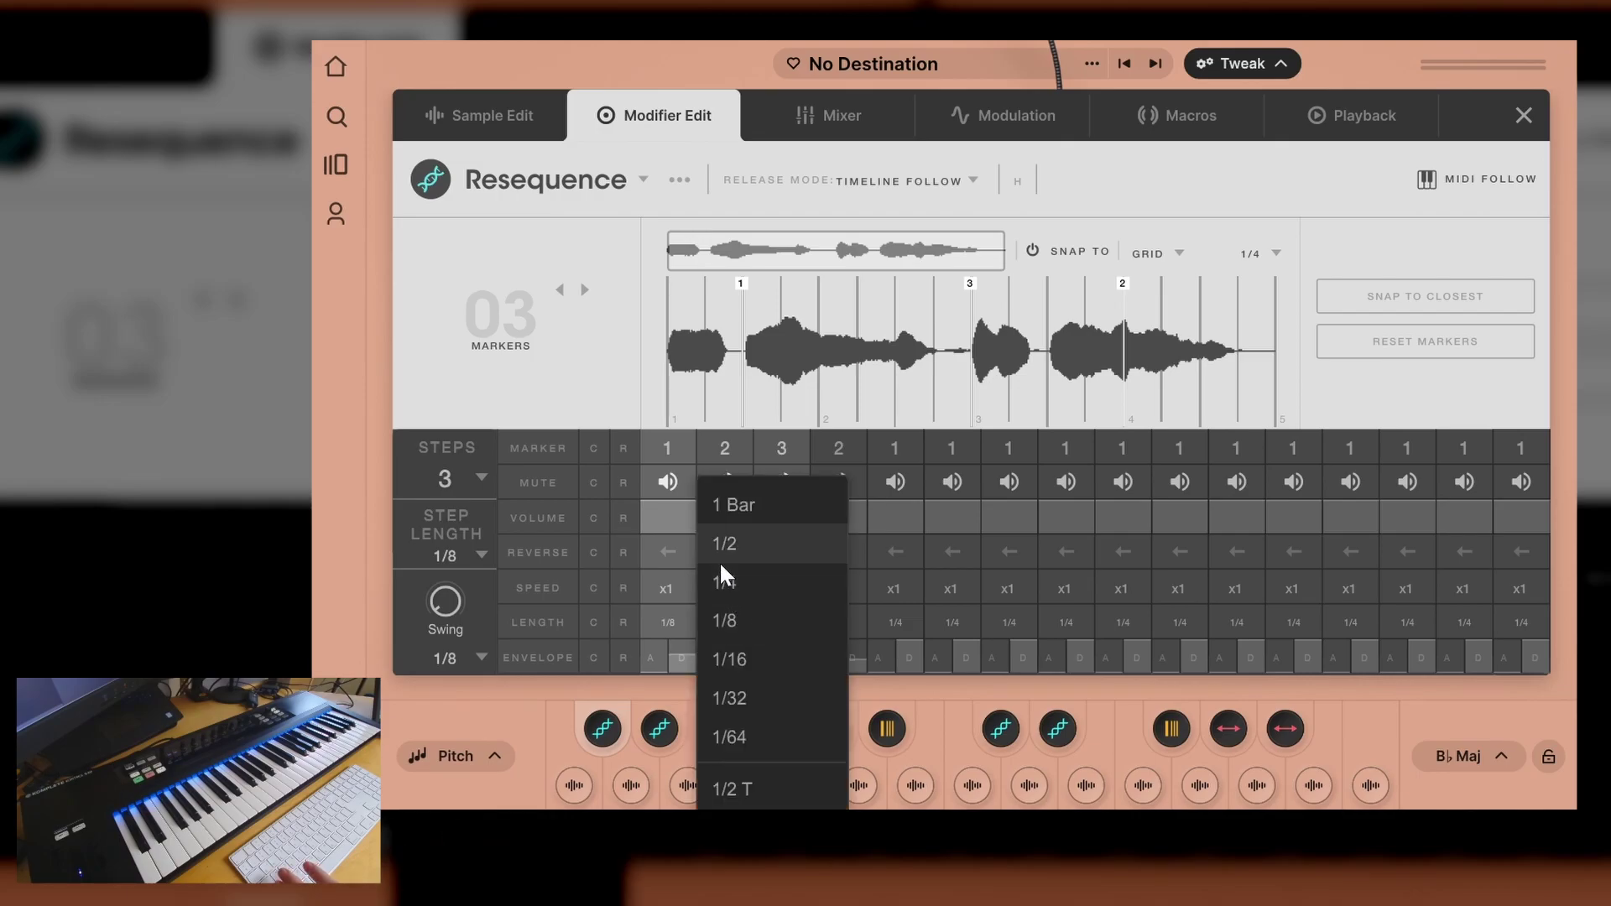
{"action": "left_click", "coordinate": [740, 503]}
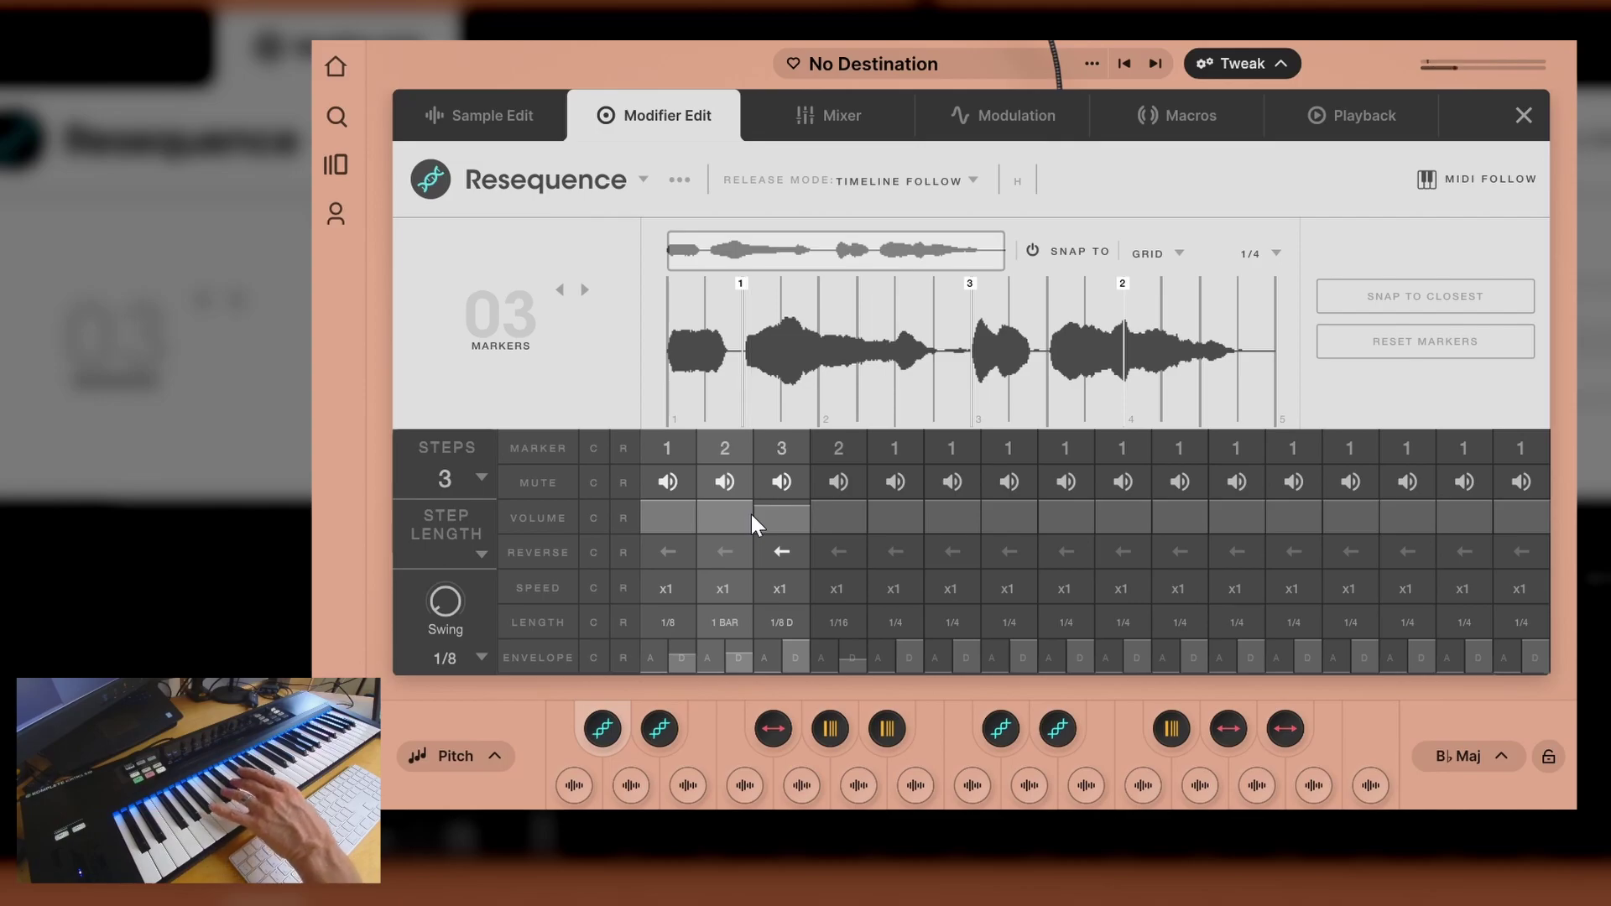
{"action": "left_click", "coordinate": [722, 621]}
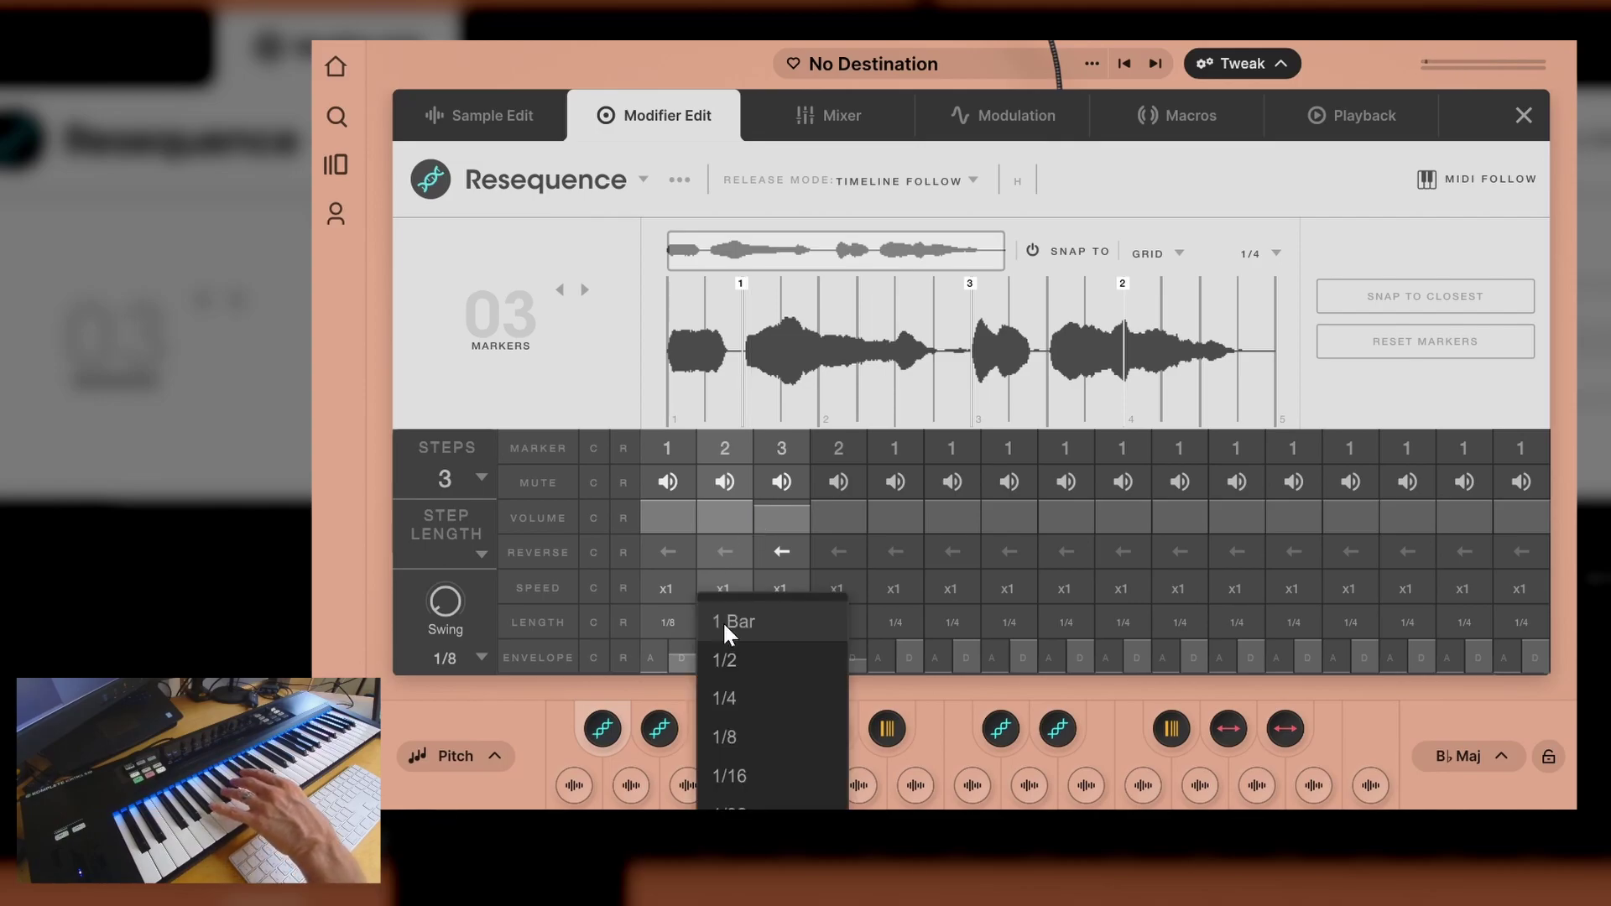
{"action": "left_click", "coordinate": [767, 777]}
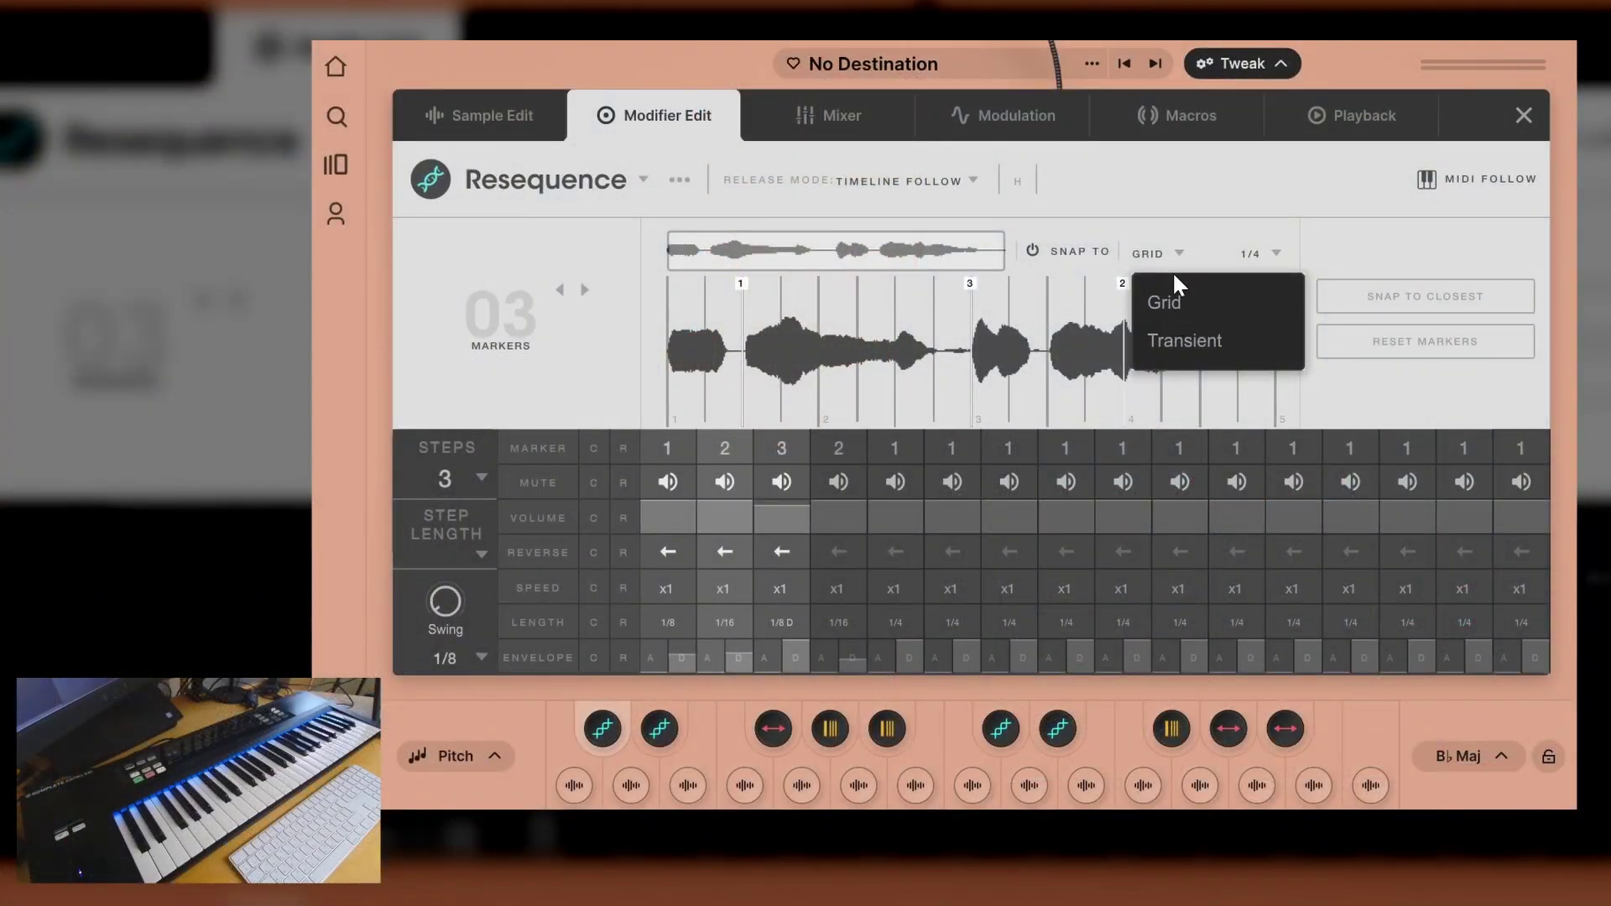
- Try transient snapping with its sensitivity adjusted, and set the waveform markers to snap to a 1/16 grid
{"action": "left_click", "coordinate": [1193, 338]}
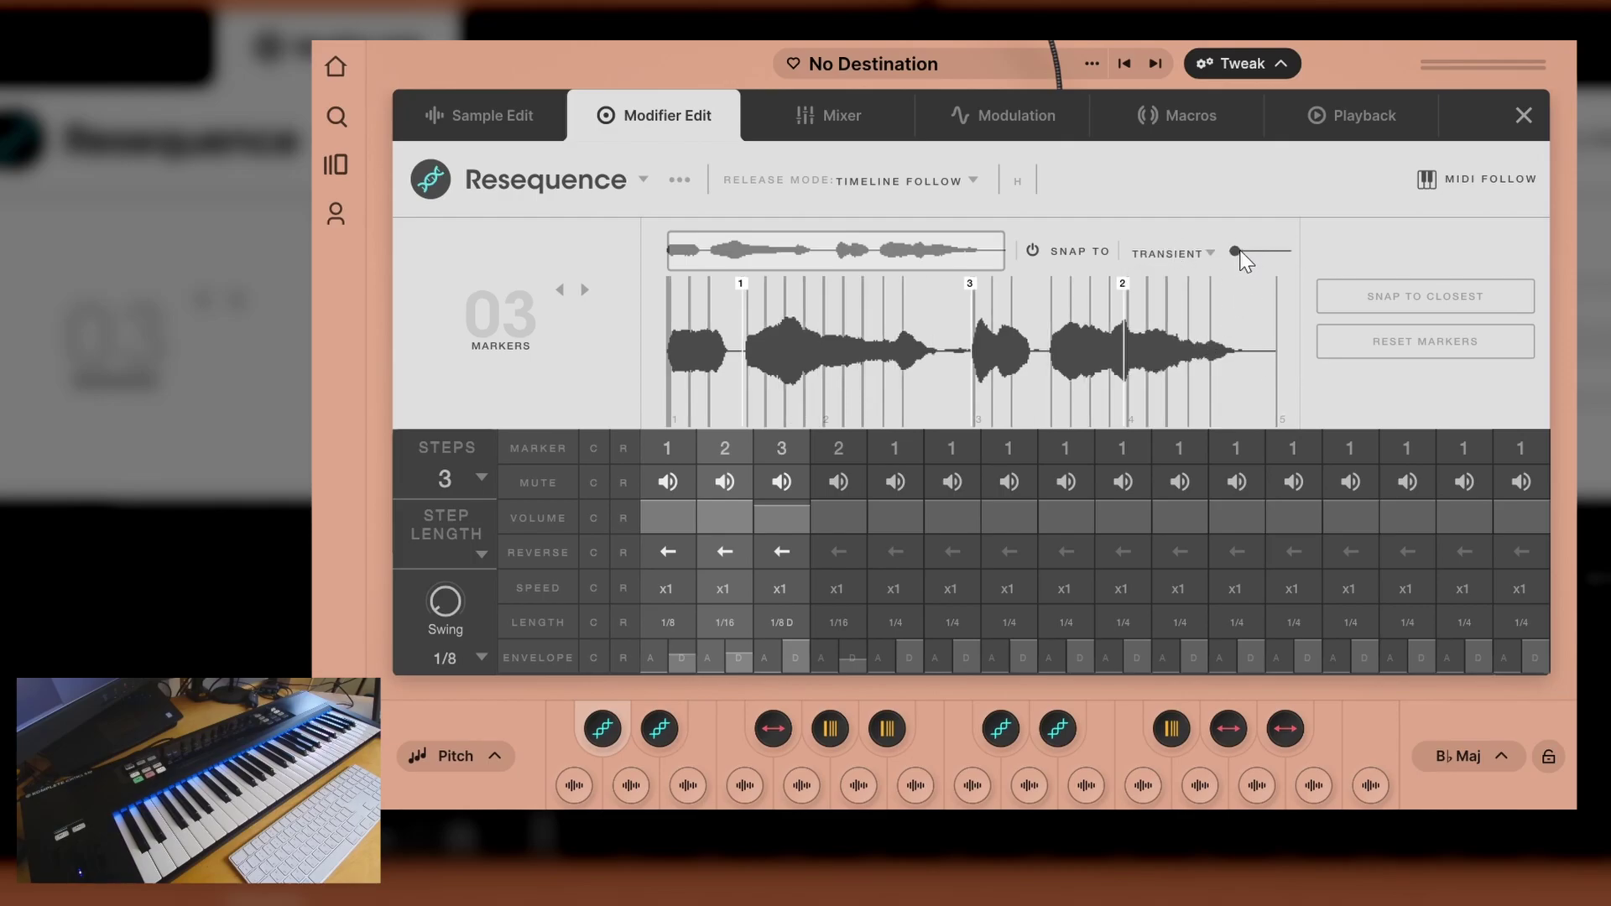
{"action": "left_click_drag", "start_coordinate": [1225, 256], "coordinate": [1292, 256]}
{"action": "left_click", "coordinate": [1209, 255]}
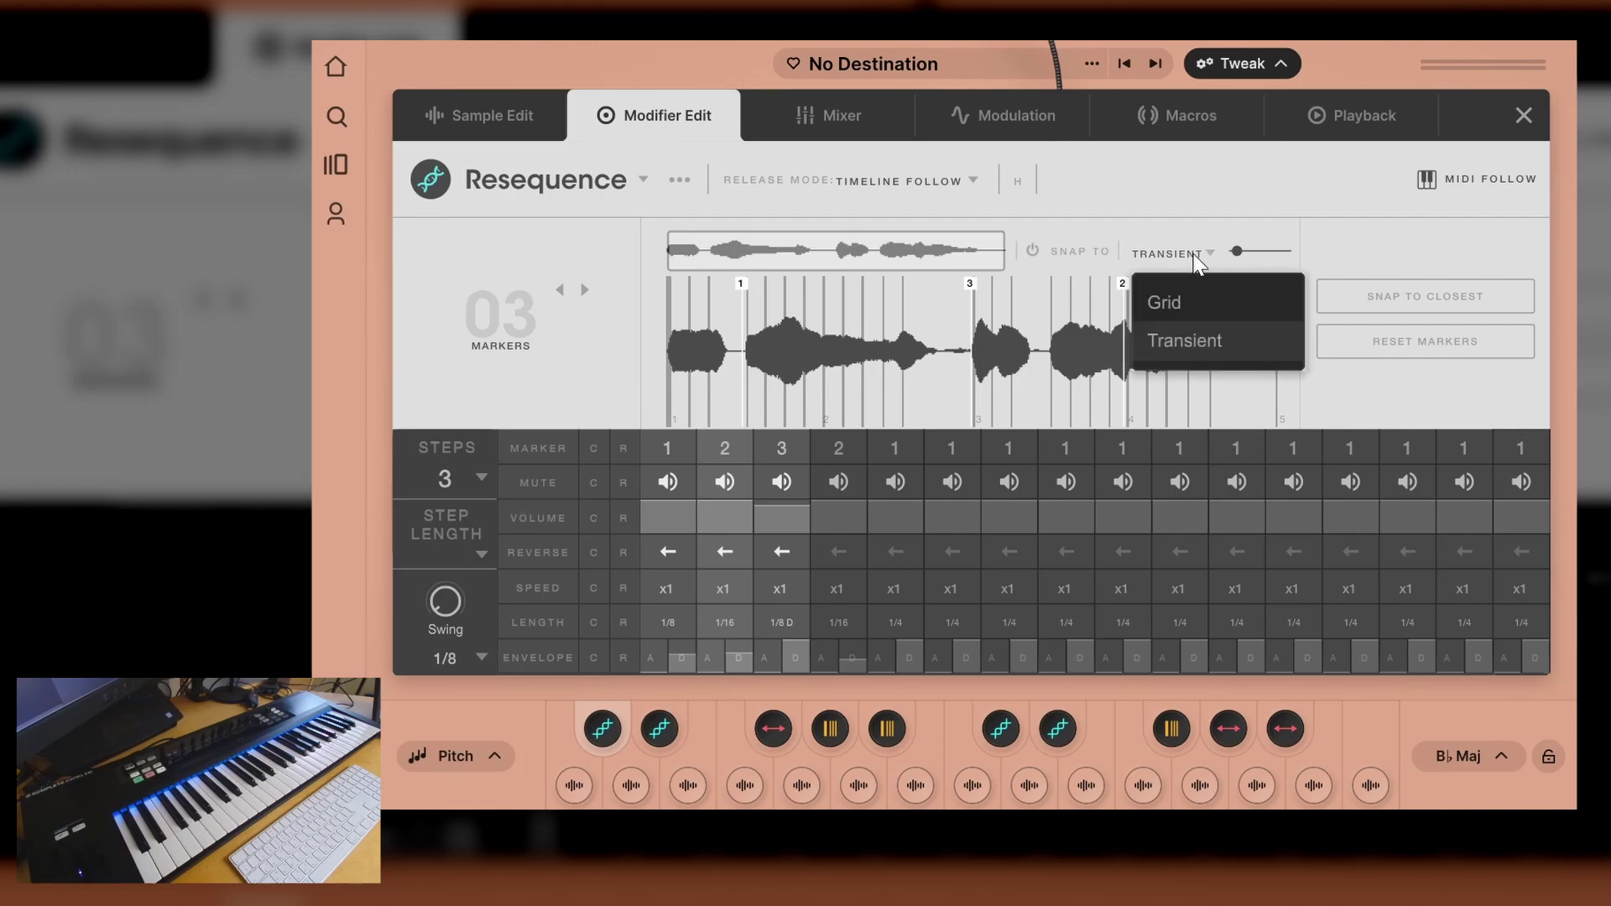
{"action": "left_click", "coordinate": [1221, 298]}
{"action": "left_click", "coordinate": [1271, 250]}
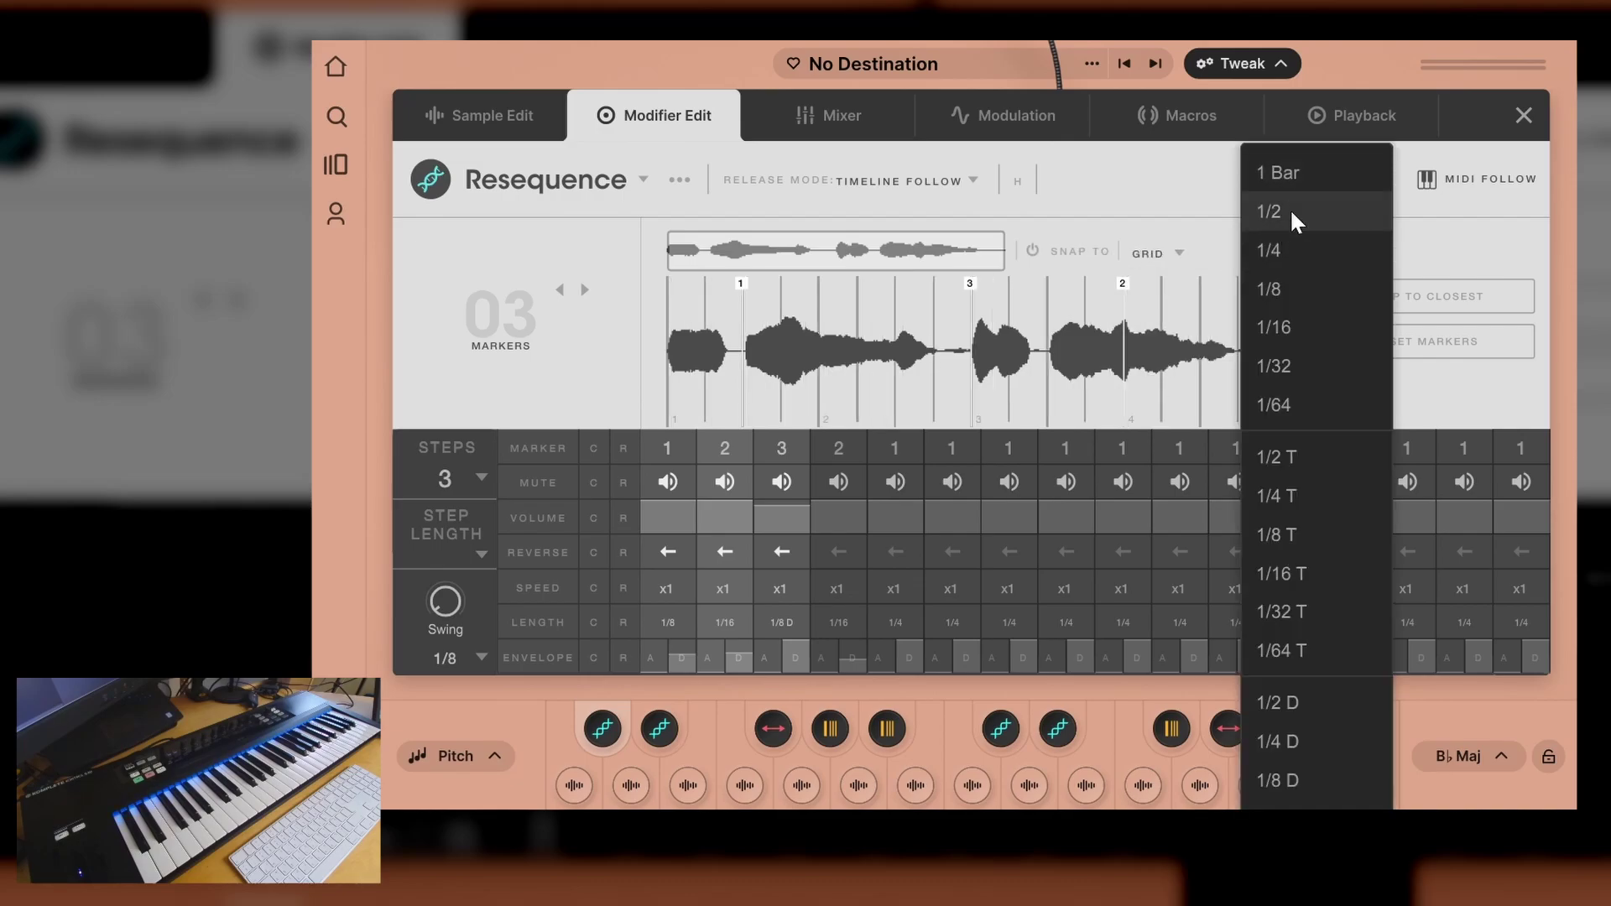
{"action": "left_click", "coordinate": [1300, 328]}
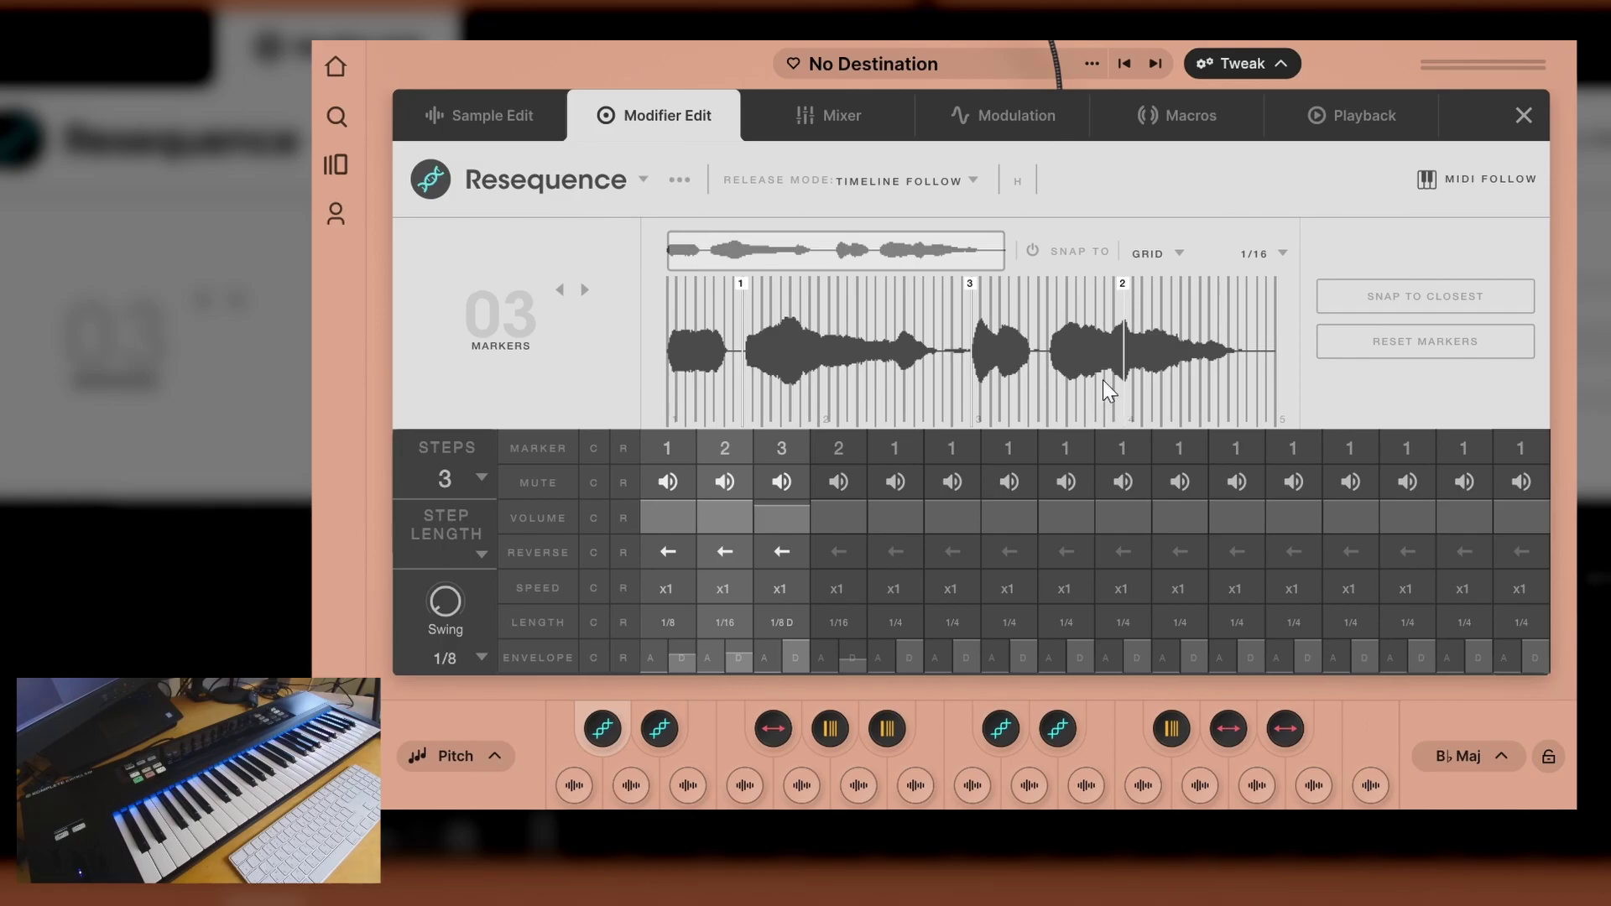
- Check the release mode and reverse options, and move the Playhead cue point one 1/16 division earlier
{"action": "left_click", "coordinate": [947, 186]}
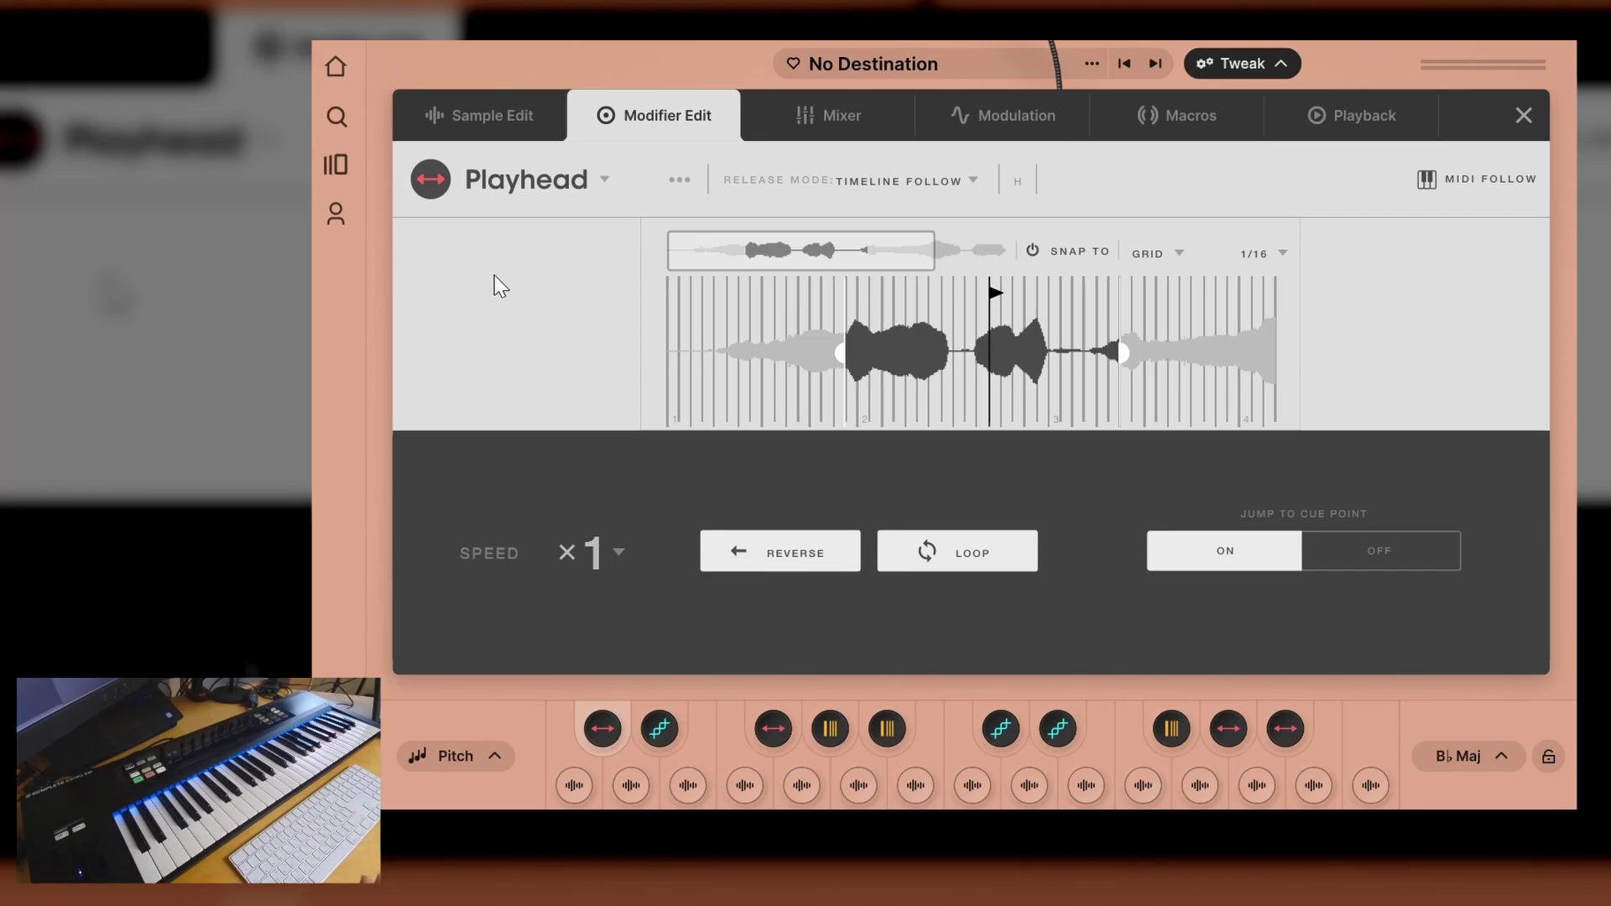
{"action": "left_click", "coordinate": [745, 555]}
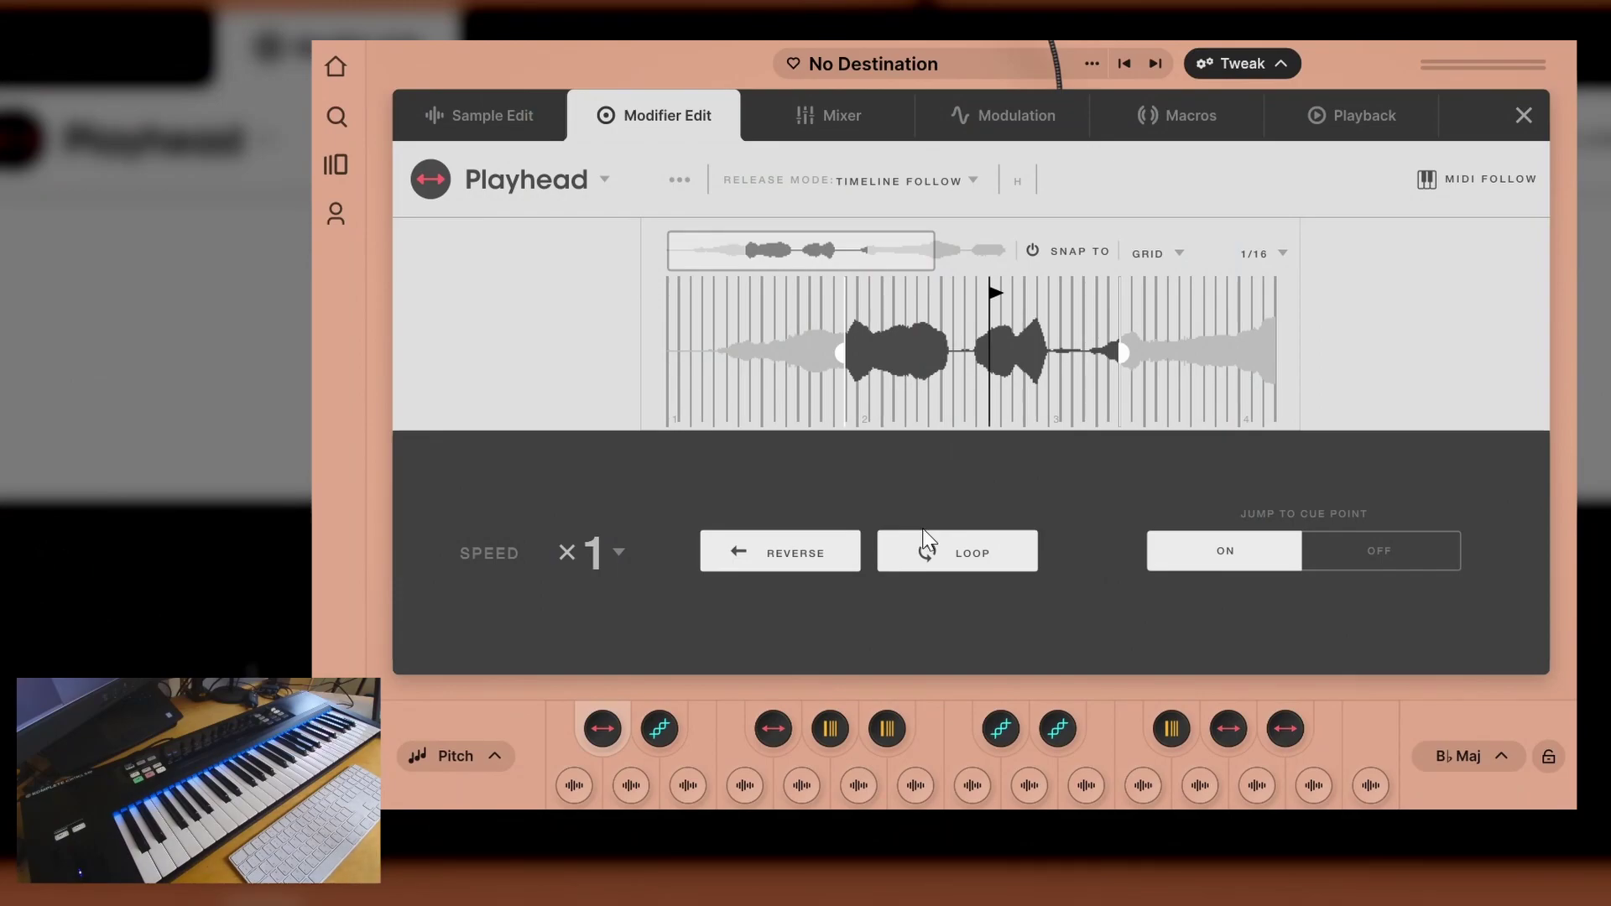
{"action": "left_click_drag", "start_coordinate": [979, 295], "coordinate": [976, 296]}
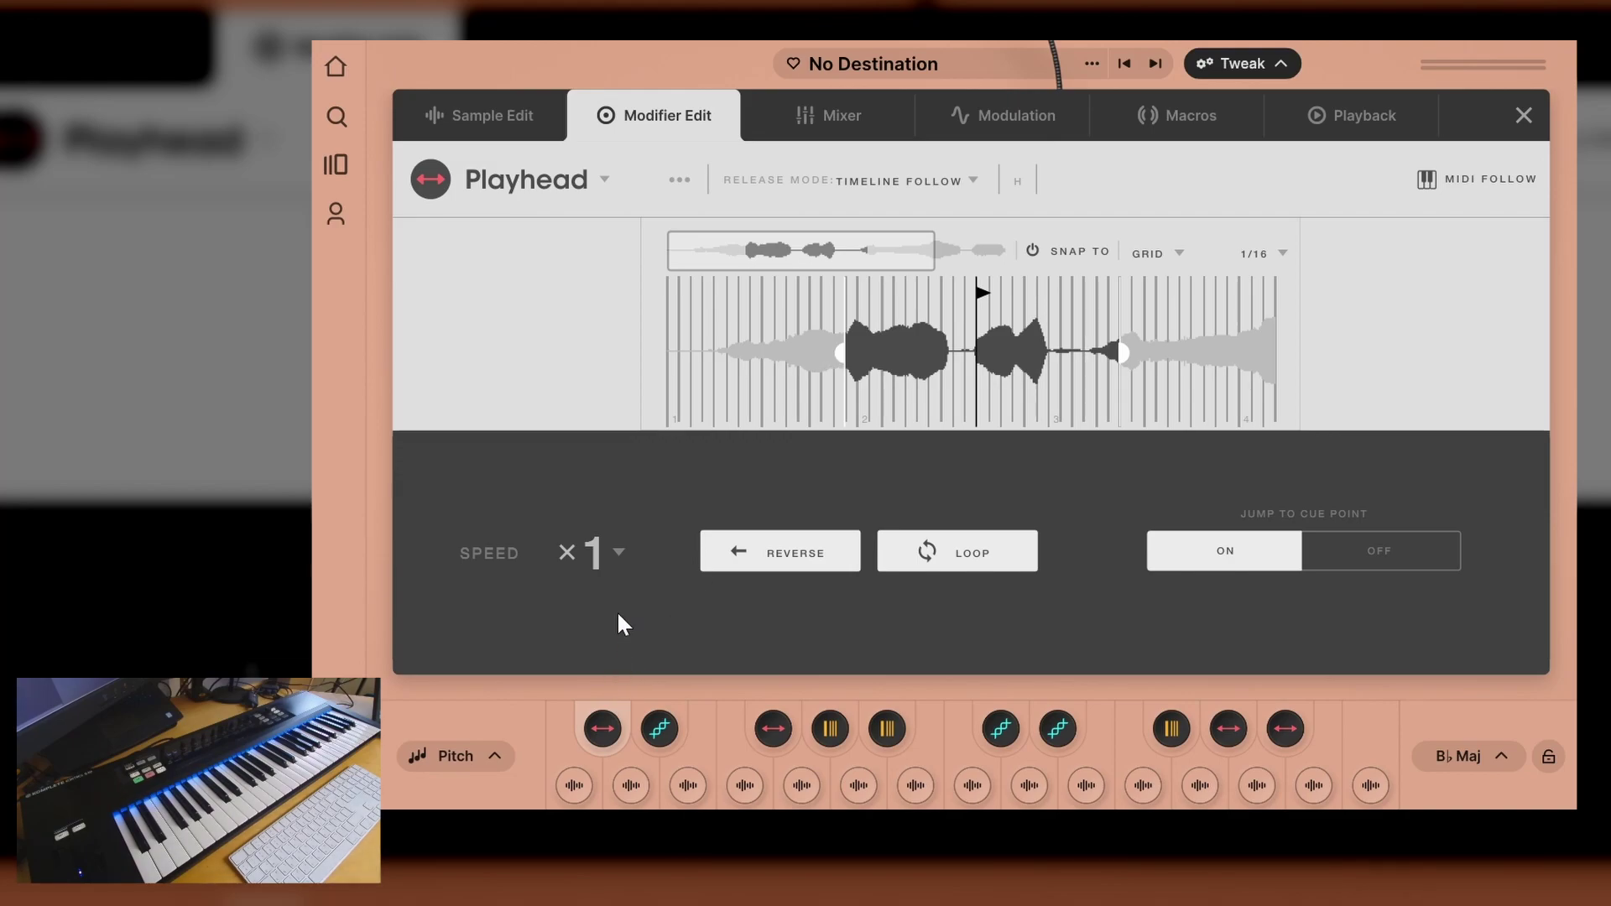
- Try the Playhead speeds 1/4 and x2, and return the speed to x1
{"action": "left_click", "coordinate": [621, 554]}
{"action": "left_click", "coordinate": [591, 641]}
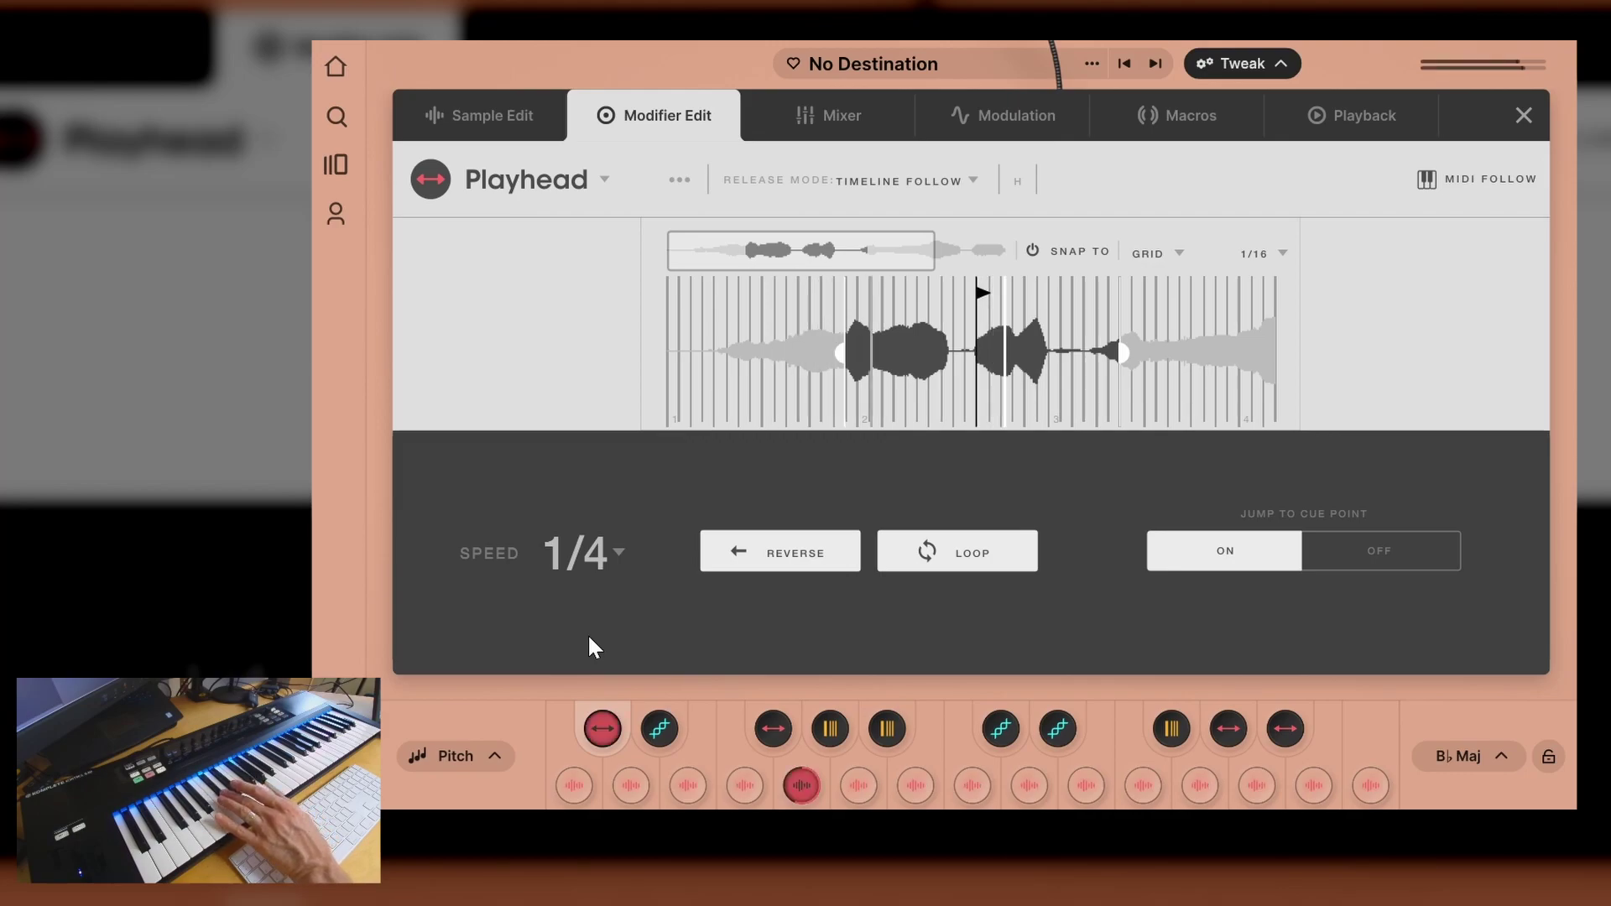
{"action": "left_click", "coordinate": [619, 553]}
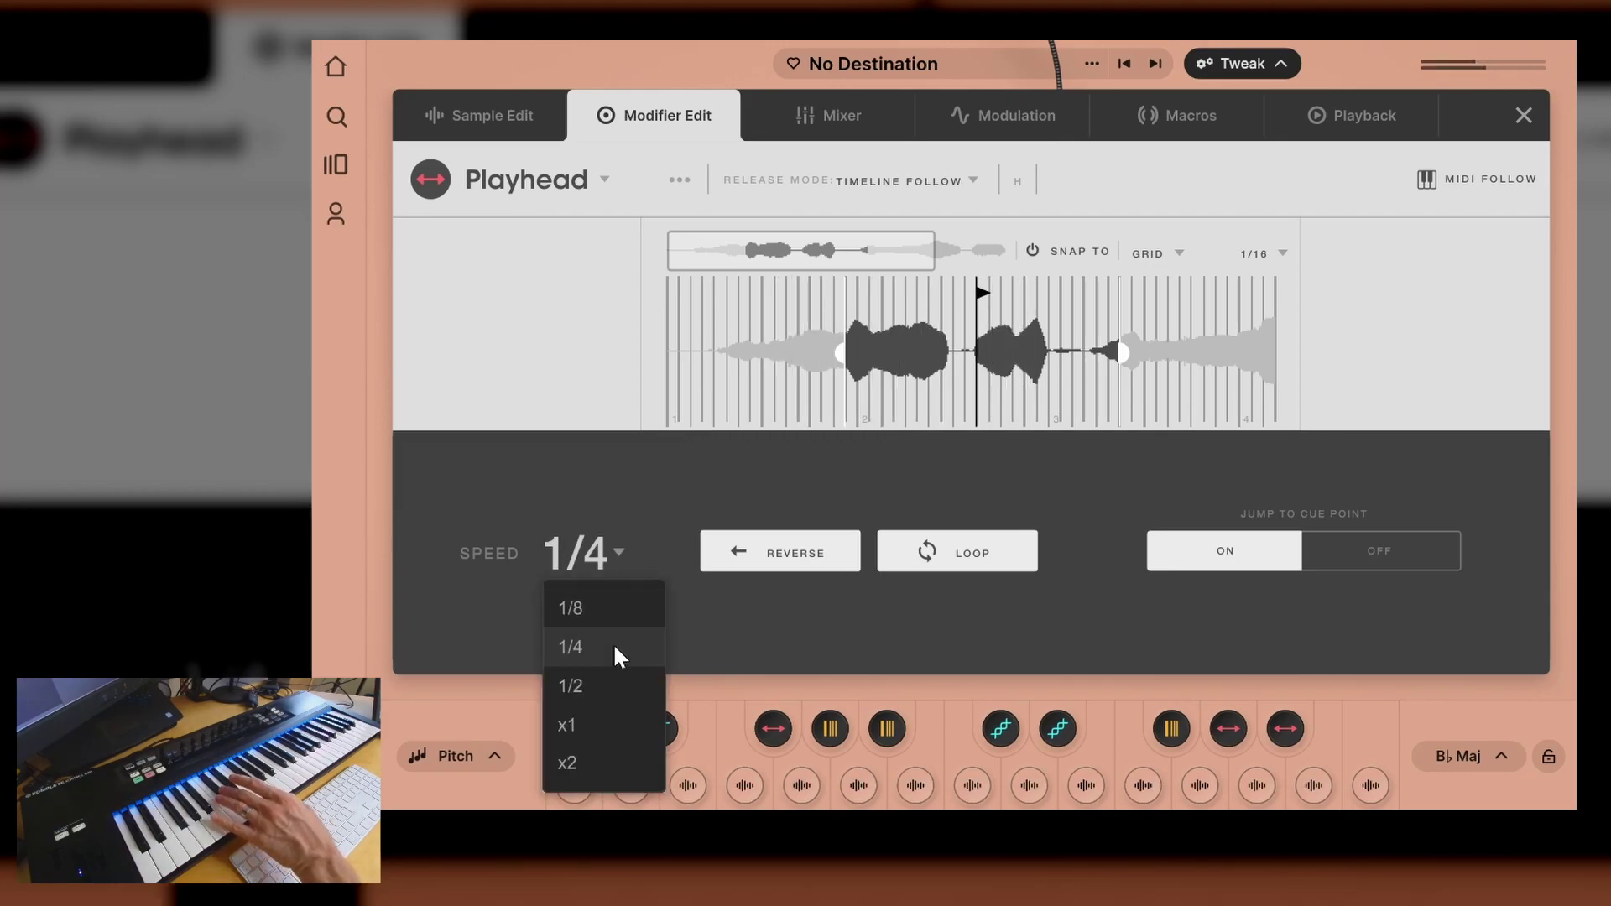
{"action": "left_click", "coordinate": [629, 763]}
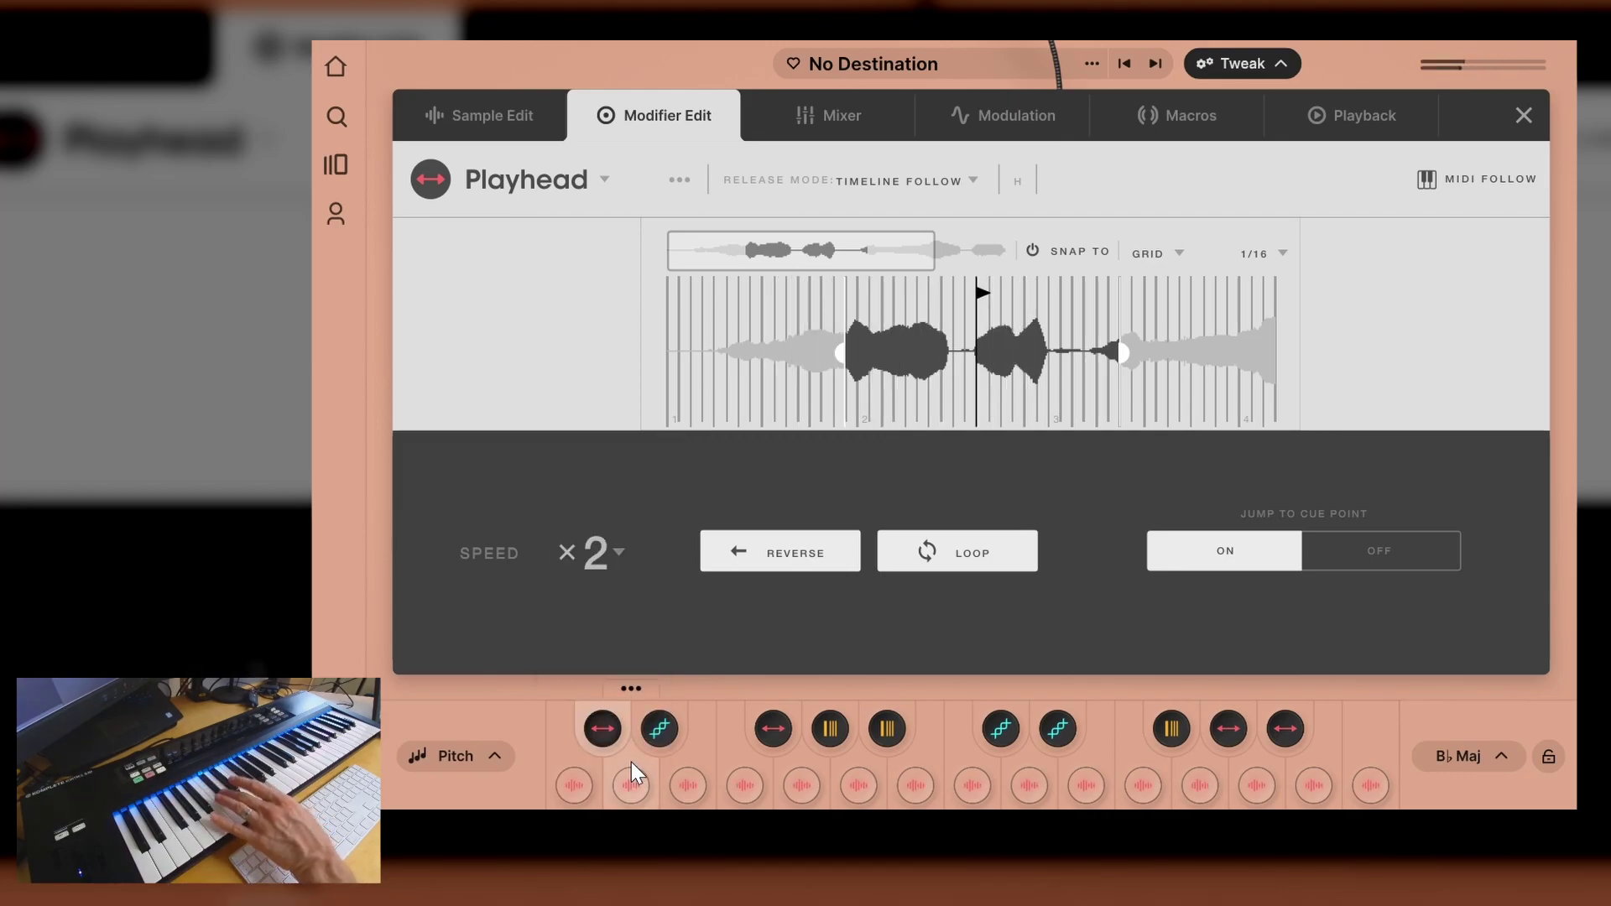
{"action": "left_click", "coordinate": [615, 550]}
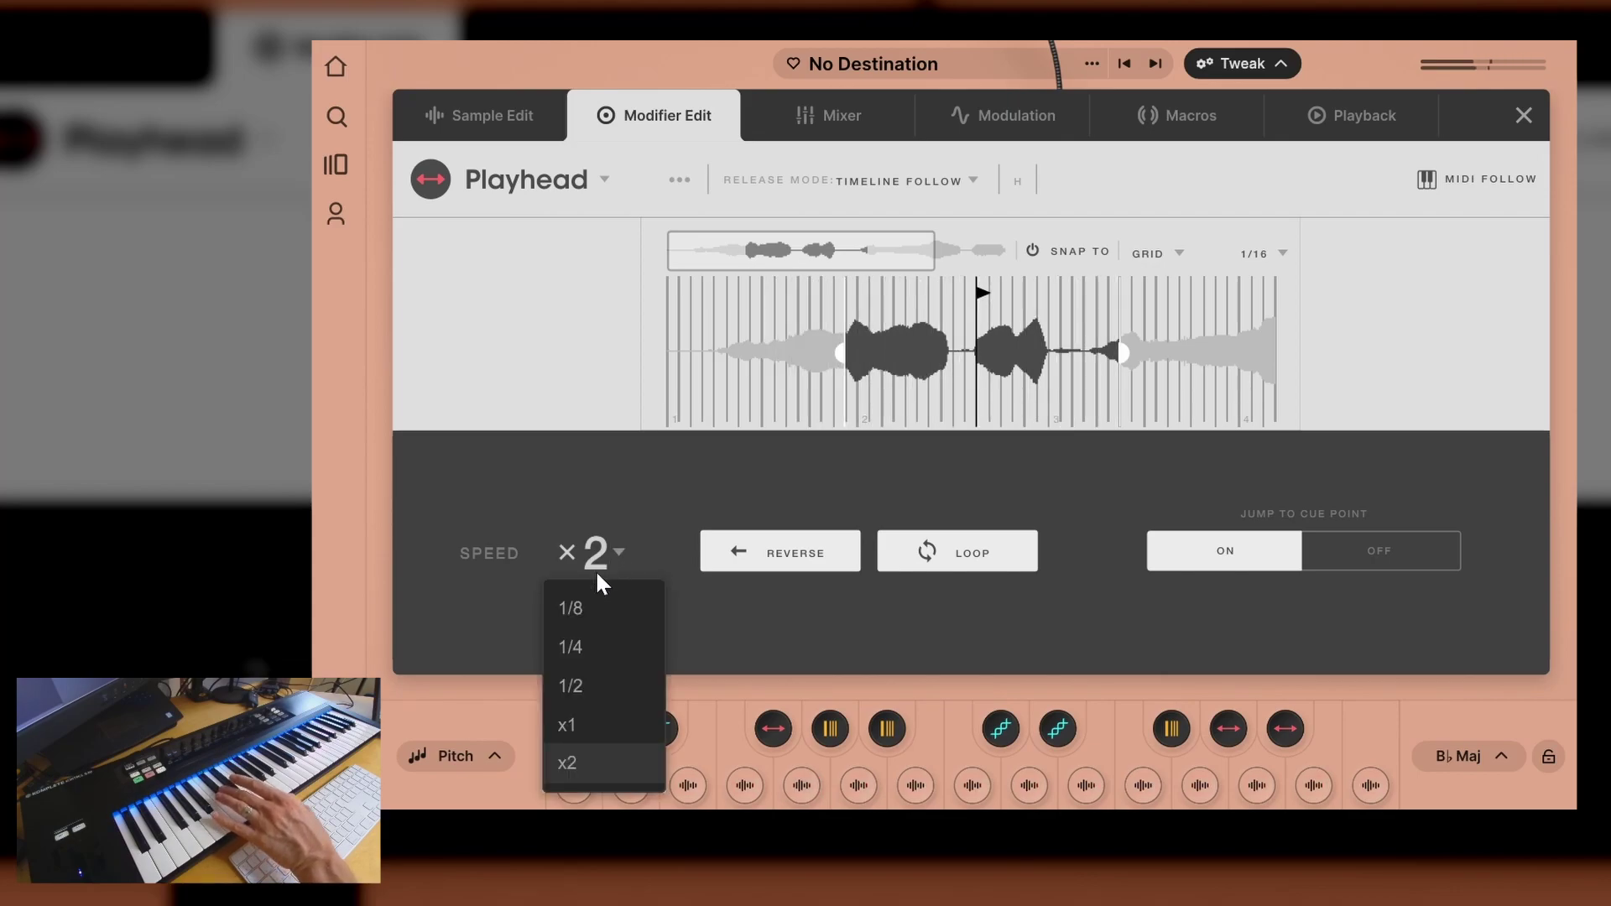
{"action": "left_click", "coordinate": [583, 724]}
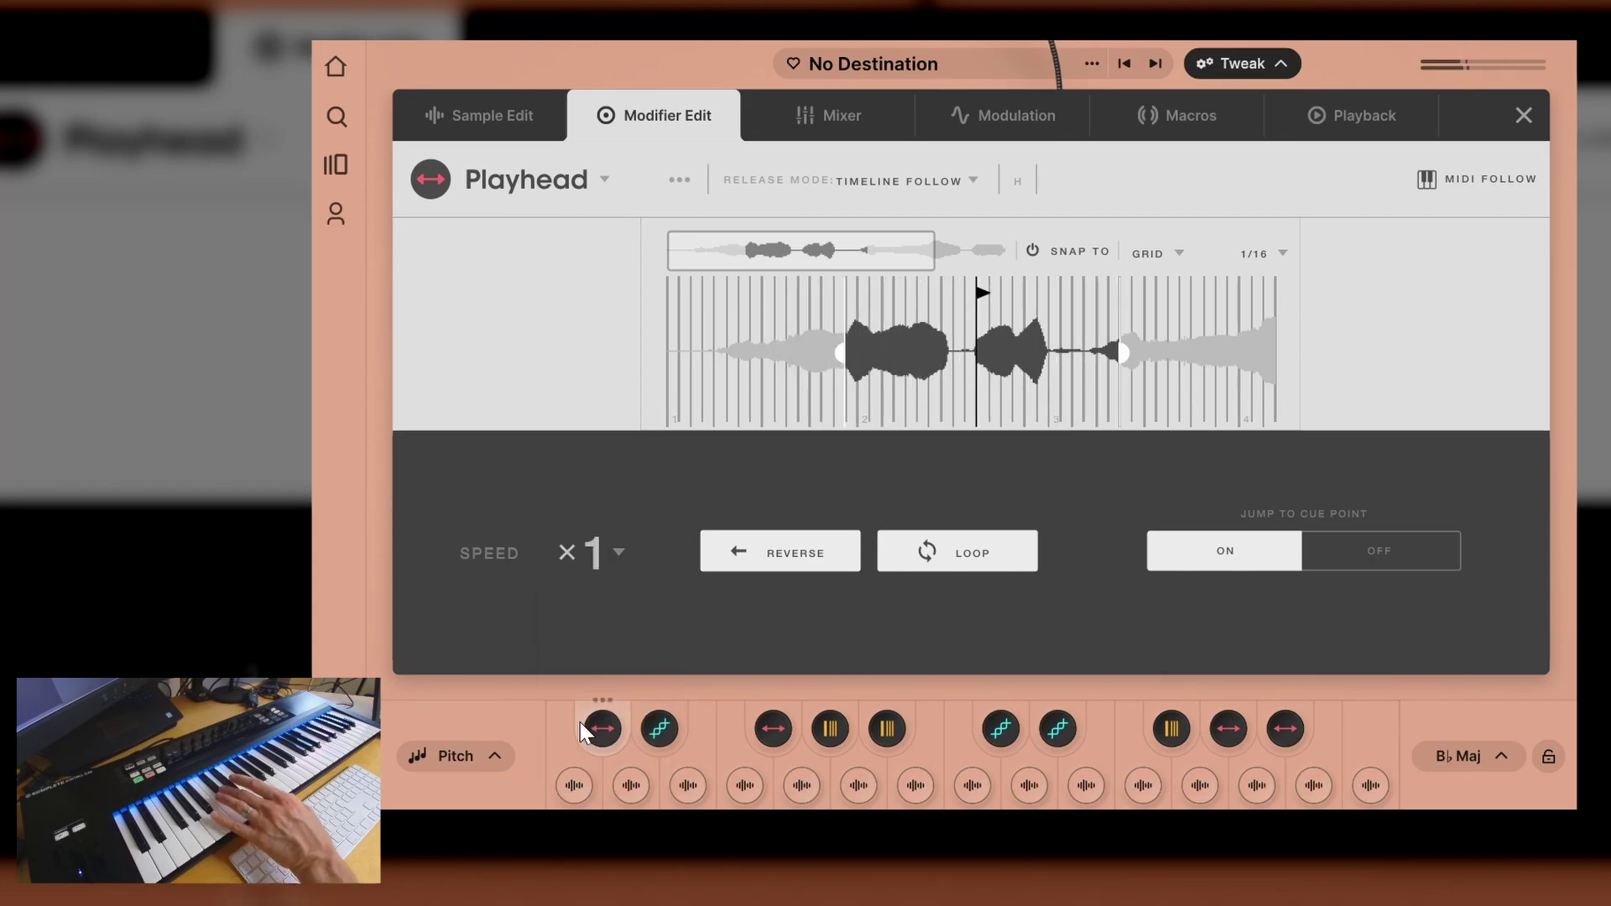
- Try transient snapping for the Playhead modifier's waveform
{"action": "left_click", "coordinate": [1101, 251]}
{"action": "left_click", "coordinate": [1162, 258]}
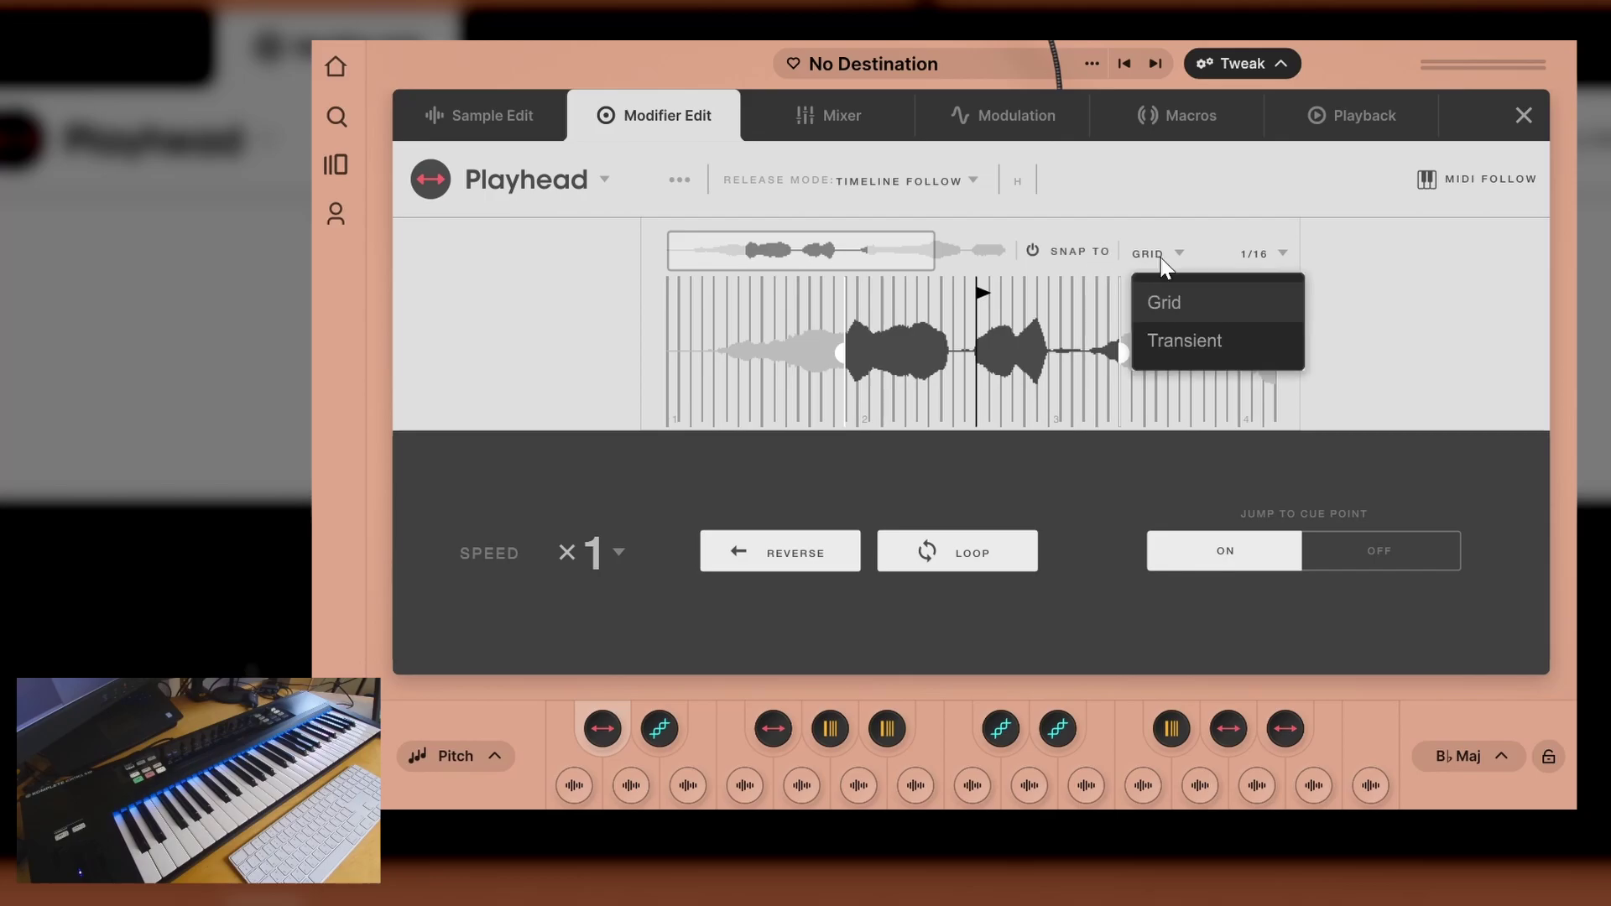
{"action": "left_click", "coordinate": [1192, 342]}
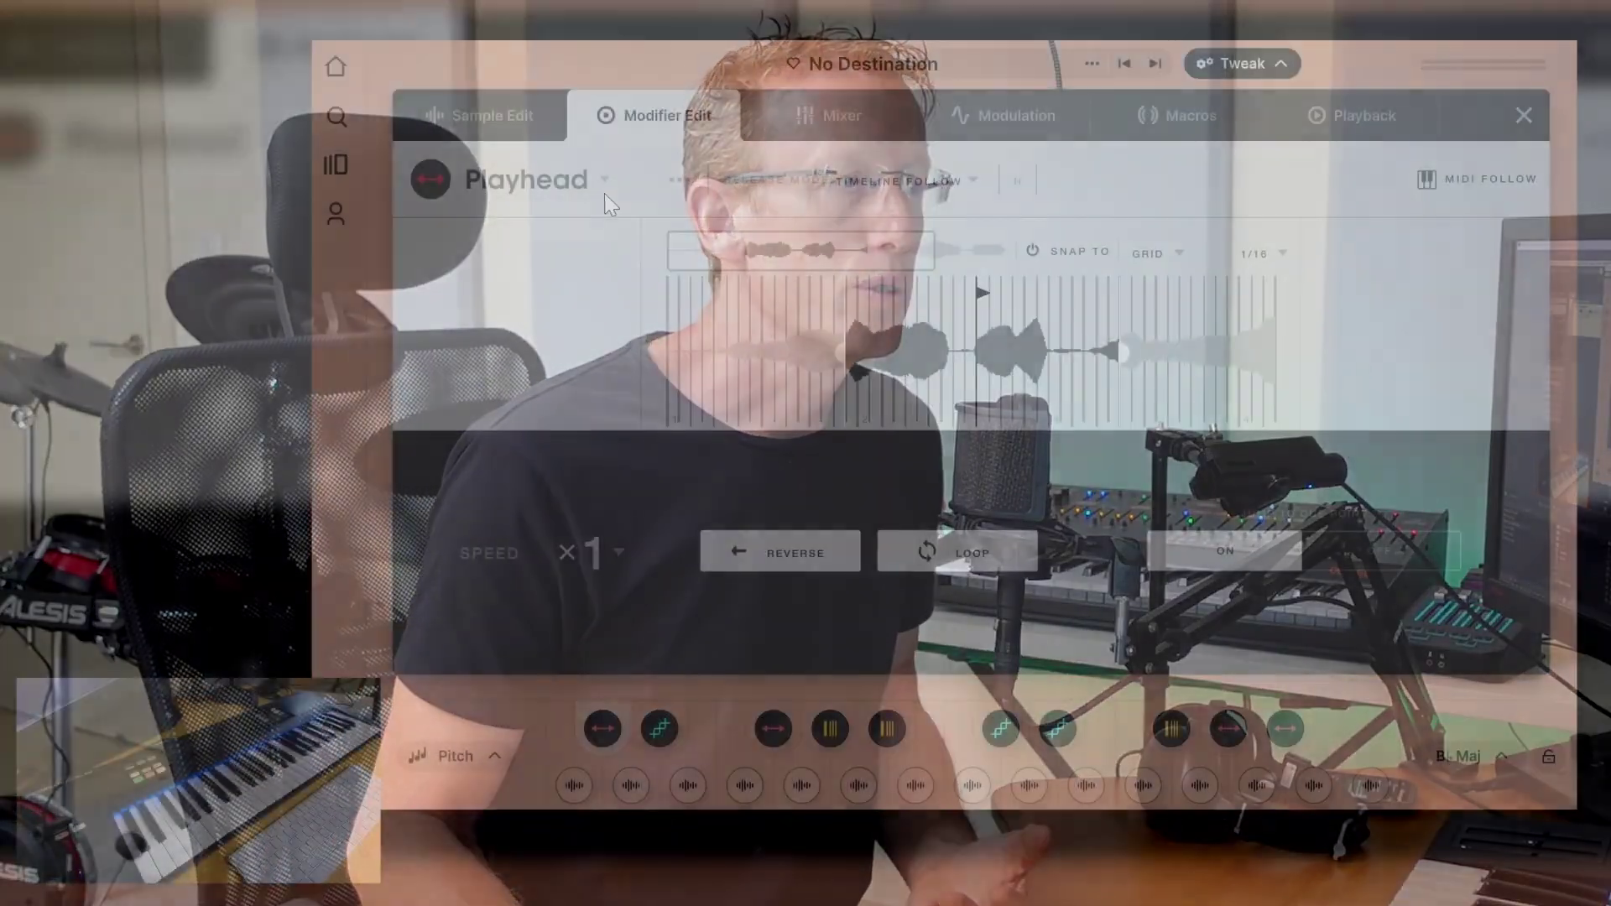
- Change the modifier type to Repeater and set its step sequencer to 4 steps
{"action": "left_click", "coordinate": [601, 182]}
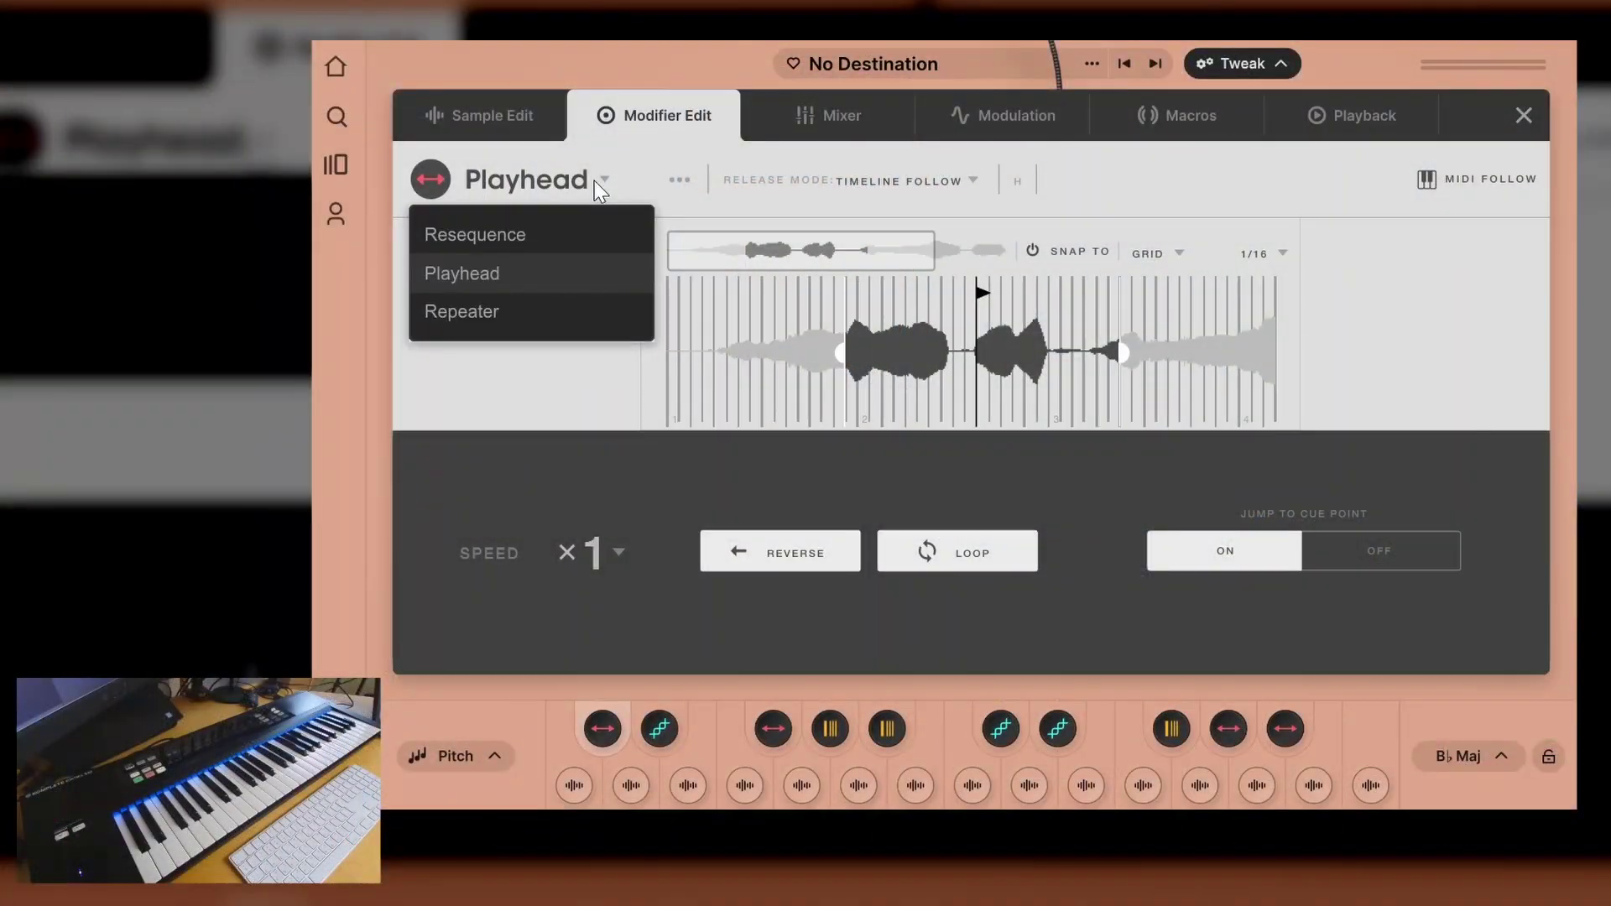
{"action": "left_click", "coordinate": [499, 316]}
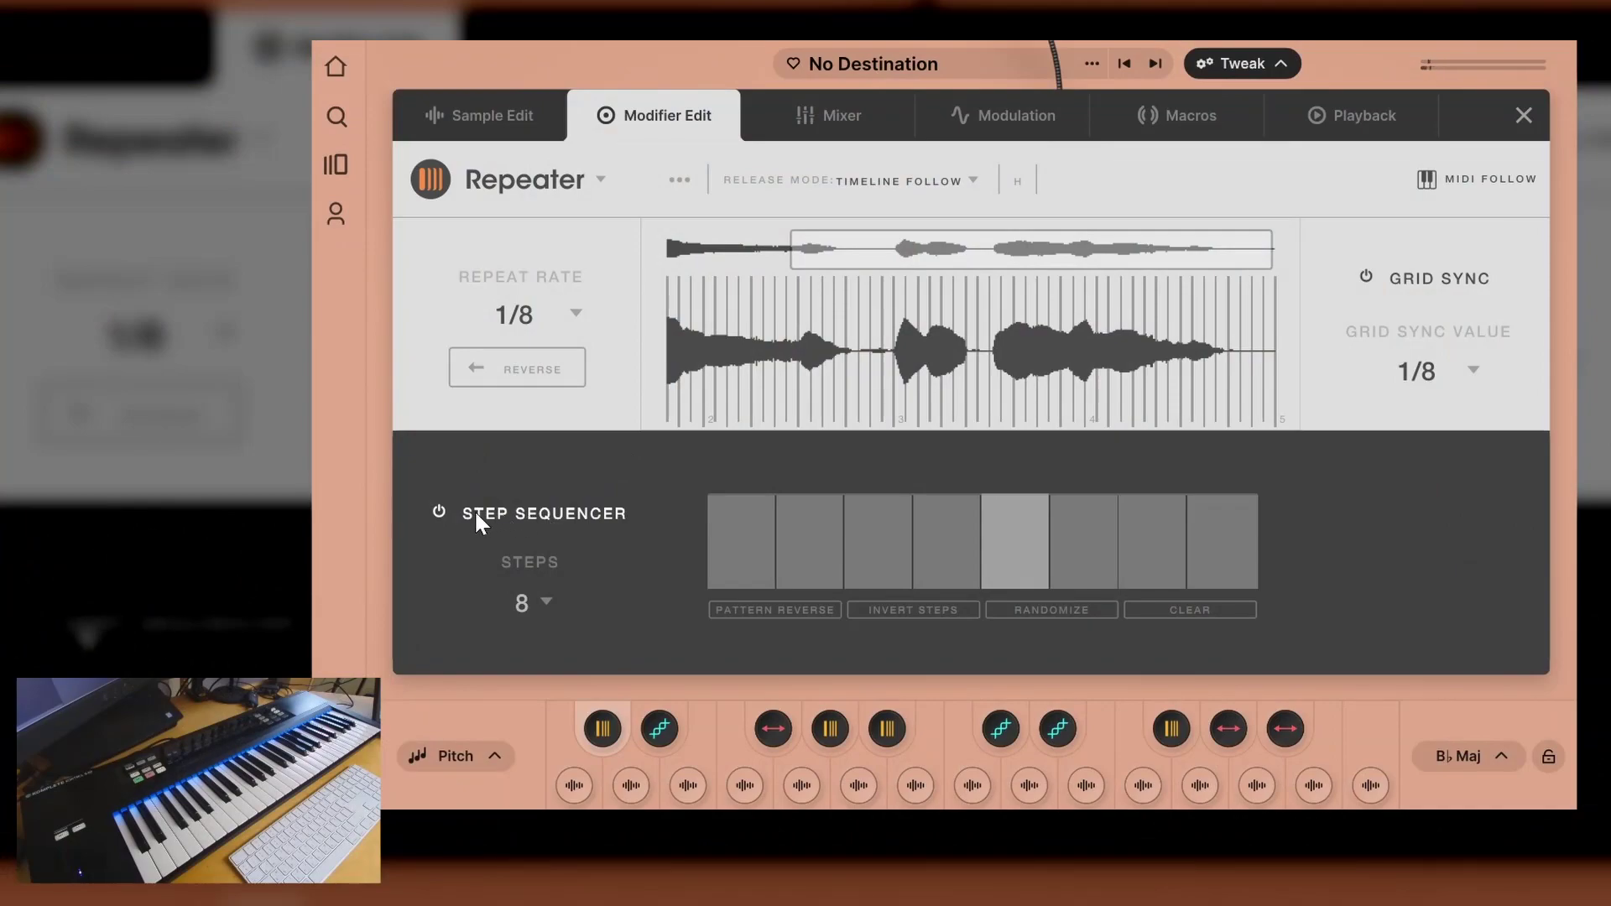
{"action": "left_click", "coordinate": [548, 604]}
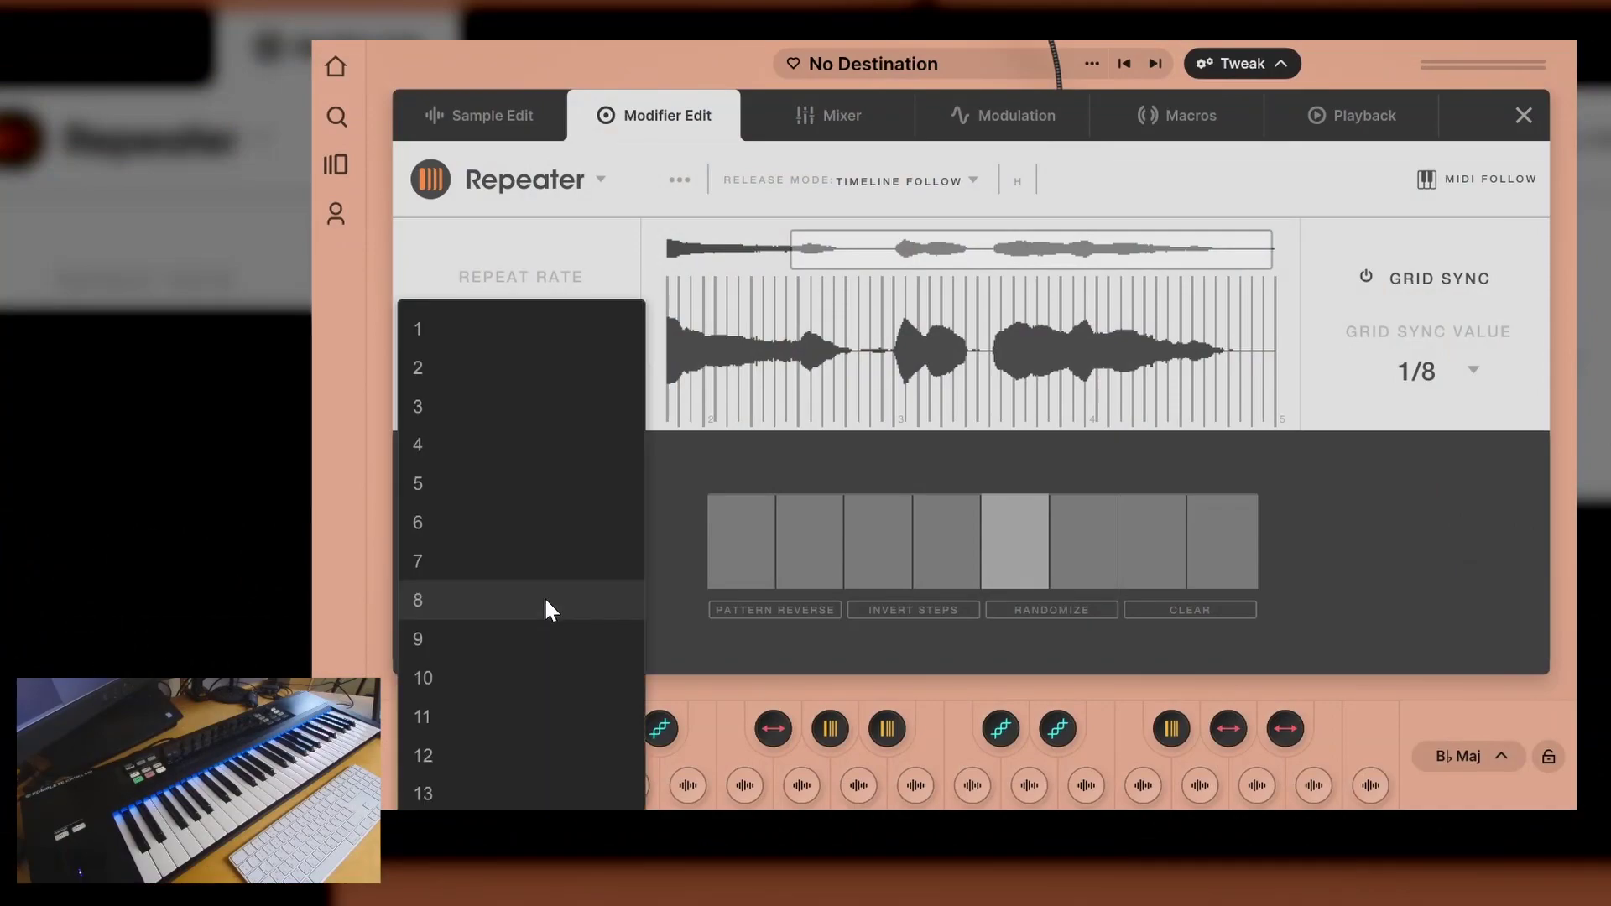
{"action": "left_click", "coordinate": [493, 449]}
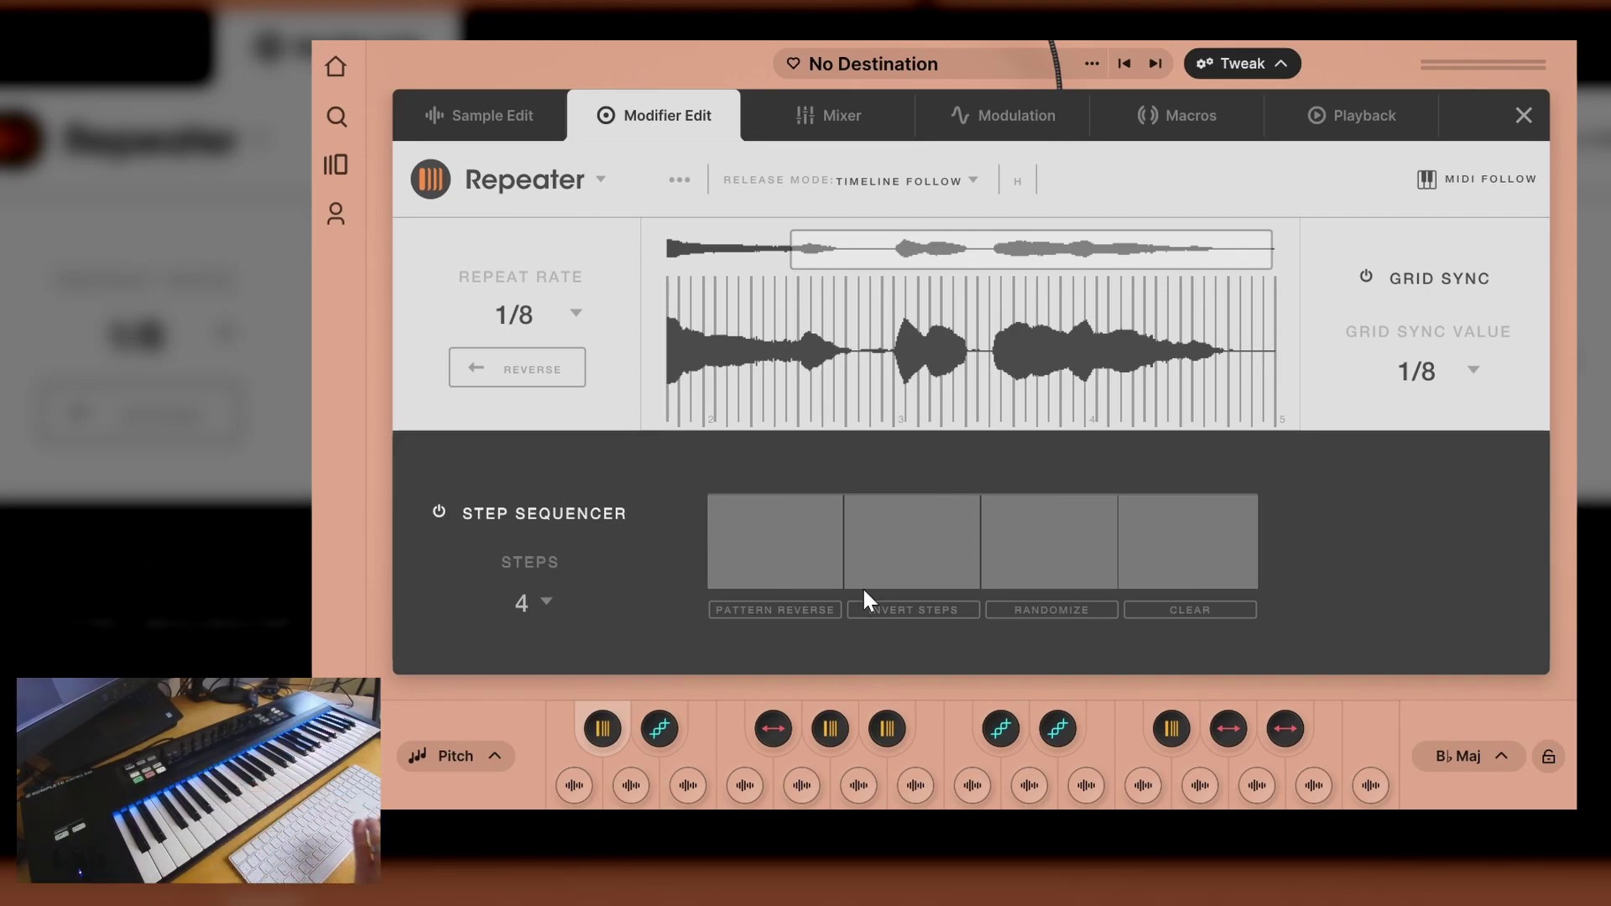
- Shape the Repeater's 4-step sequencer with a high first step, a low second step and a medium third step
{"action": "left_click", "coordinate": [756, 558]}
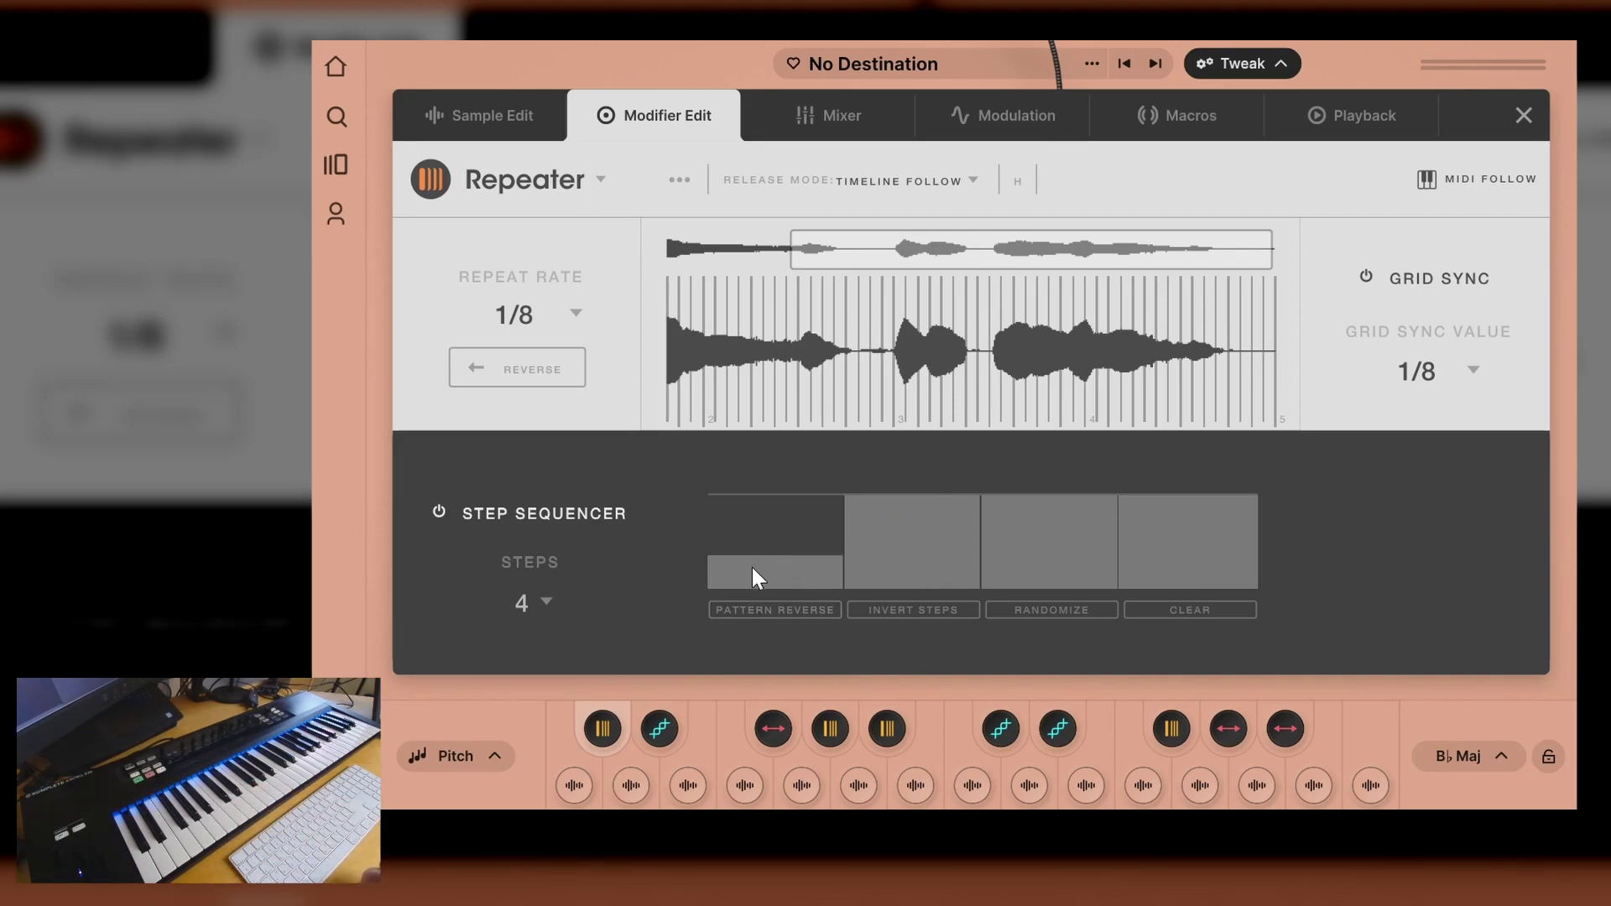
{"action": "left_click", "coordinate": [751, 534]}
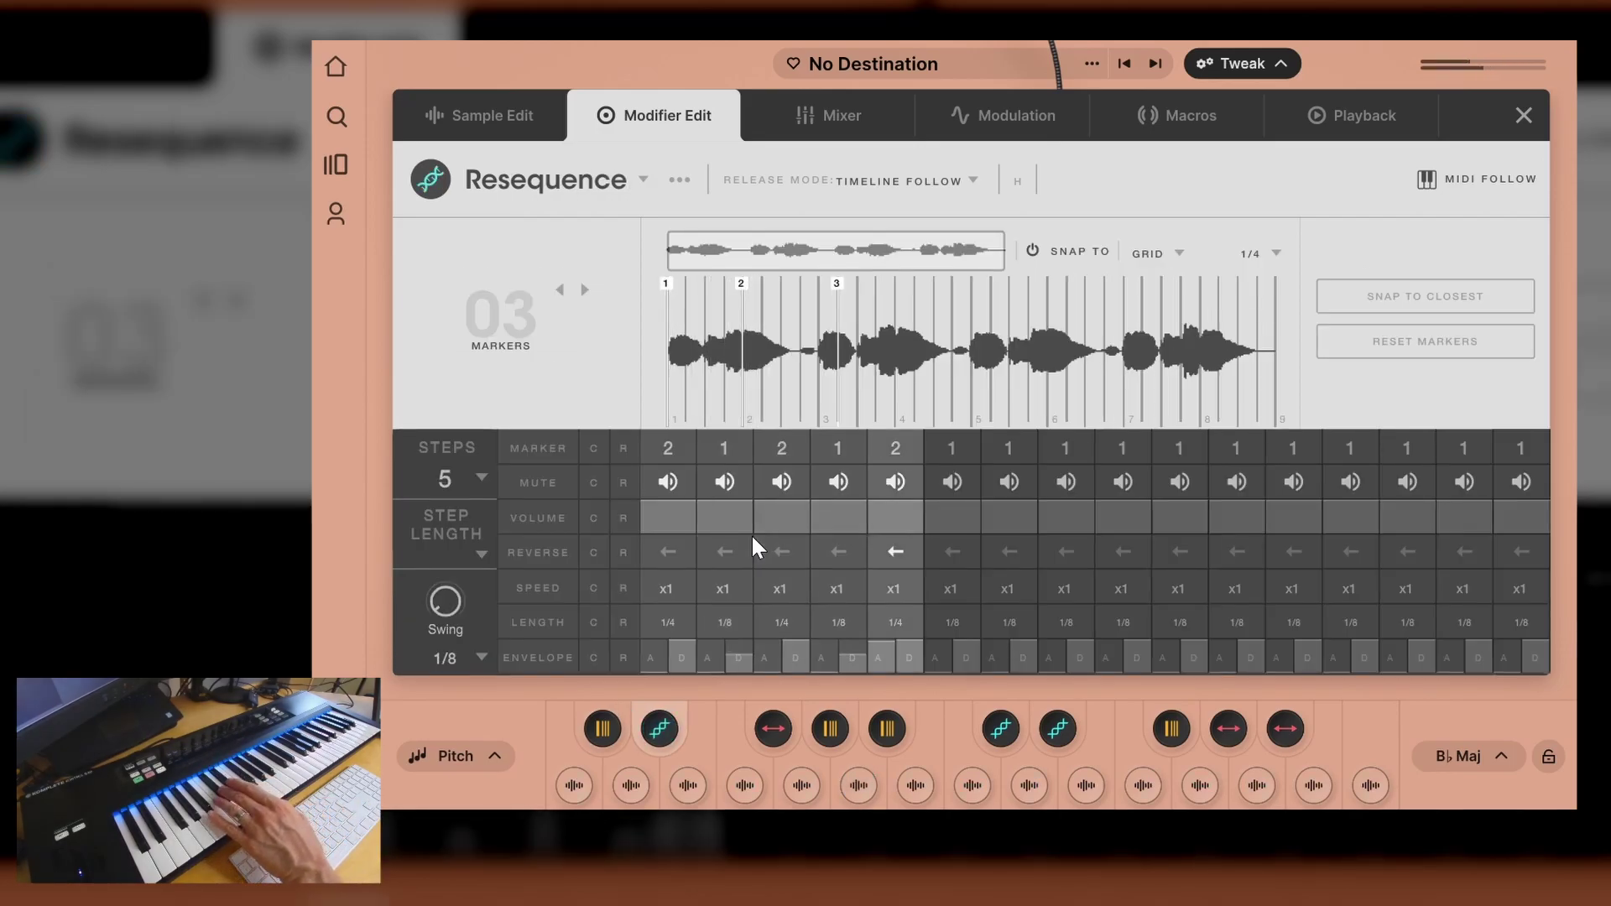
{"action": "mouse_move", "coordinate": [752, 535]}
{"action": "left_mouse_down"}
{"action": "mouse_move", "coordinate": [769, 505]}
{"action": "mouse_move", "coordinate": [844, 517]}
{"action": "mouse_move", "coordinate": [904, 566]}
{"action": "mouse_move", "coordinate": [1036, 525]}
{"action": "left_mouse_up"}
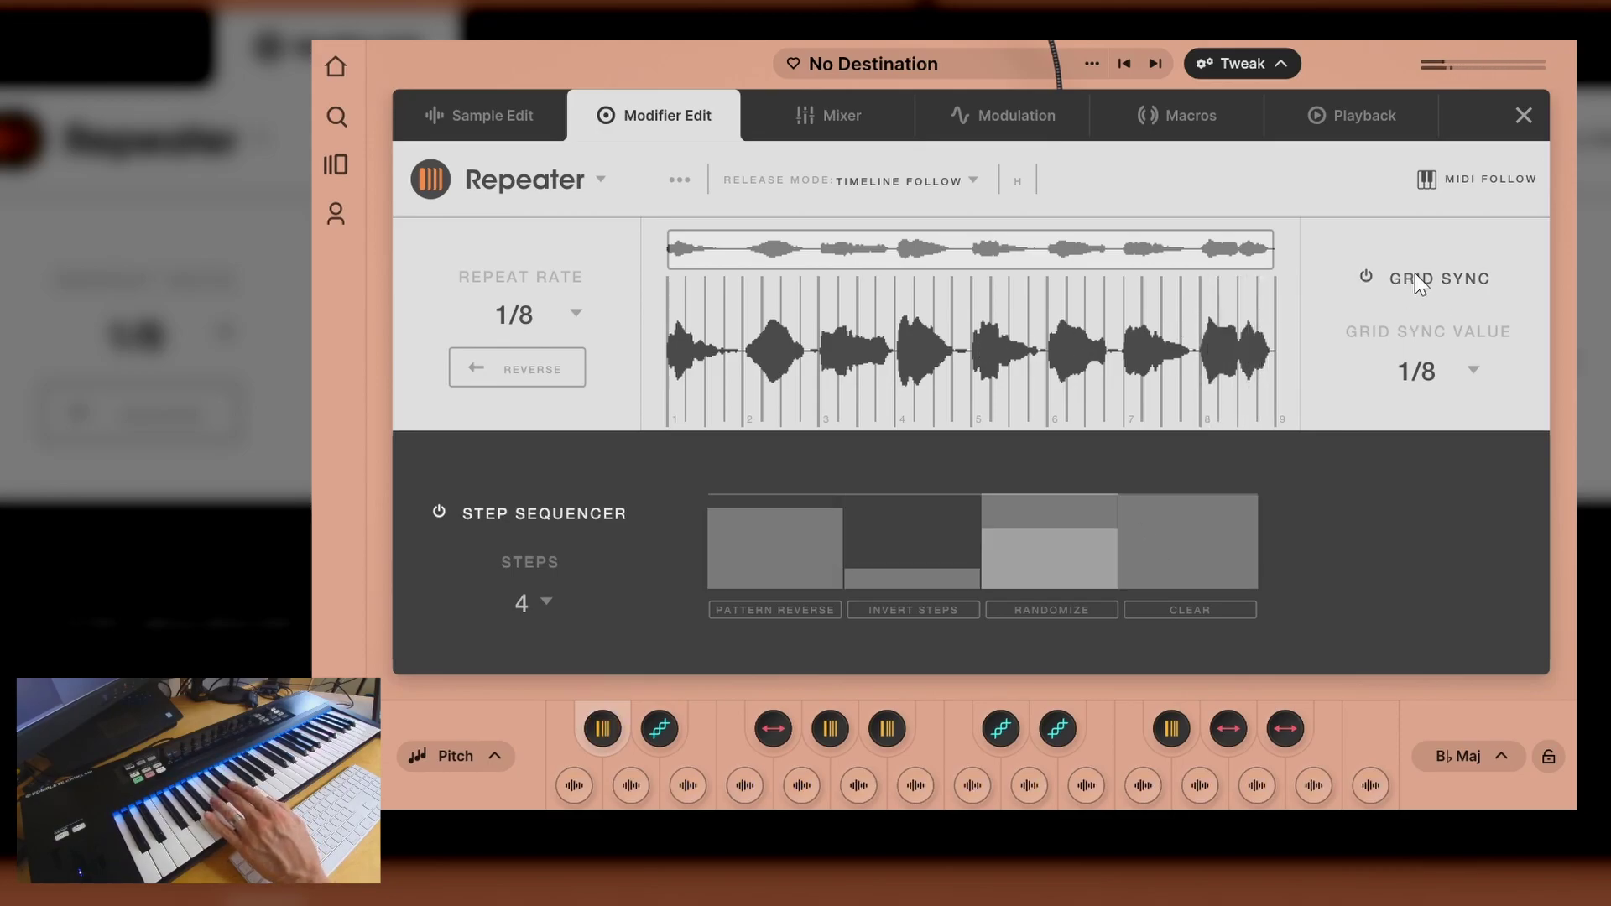
- Set the Repeater's grid sync value to 1/4, and turn on reverse with a repeat rate of 1/2
{"action": "left_click", "coordinate": [1475, 380]}
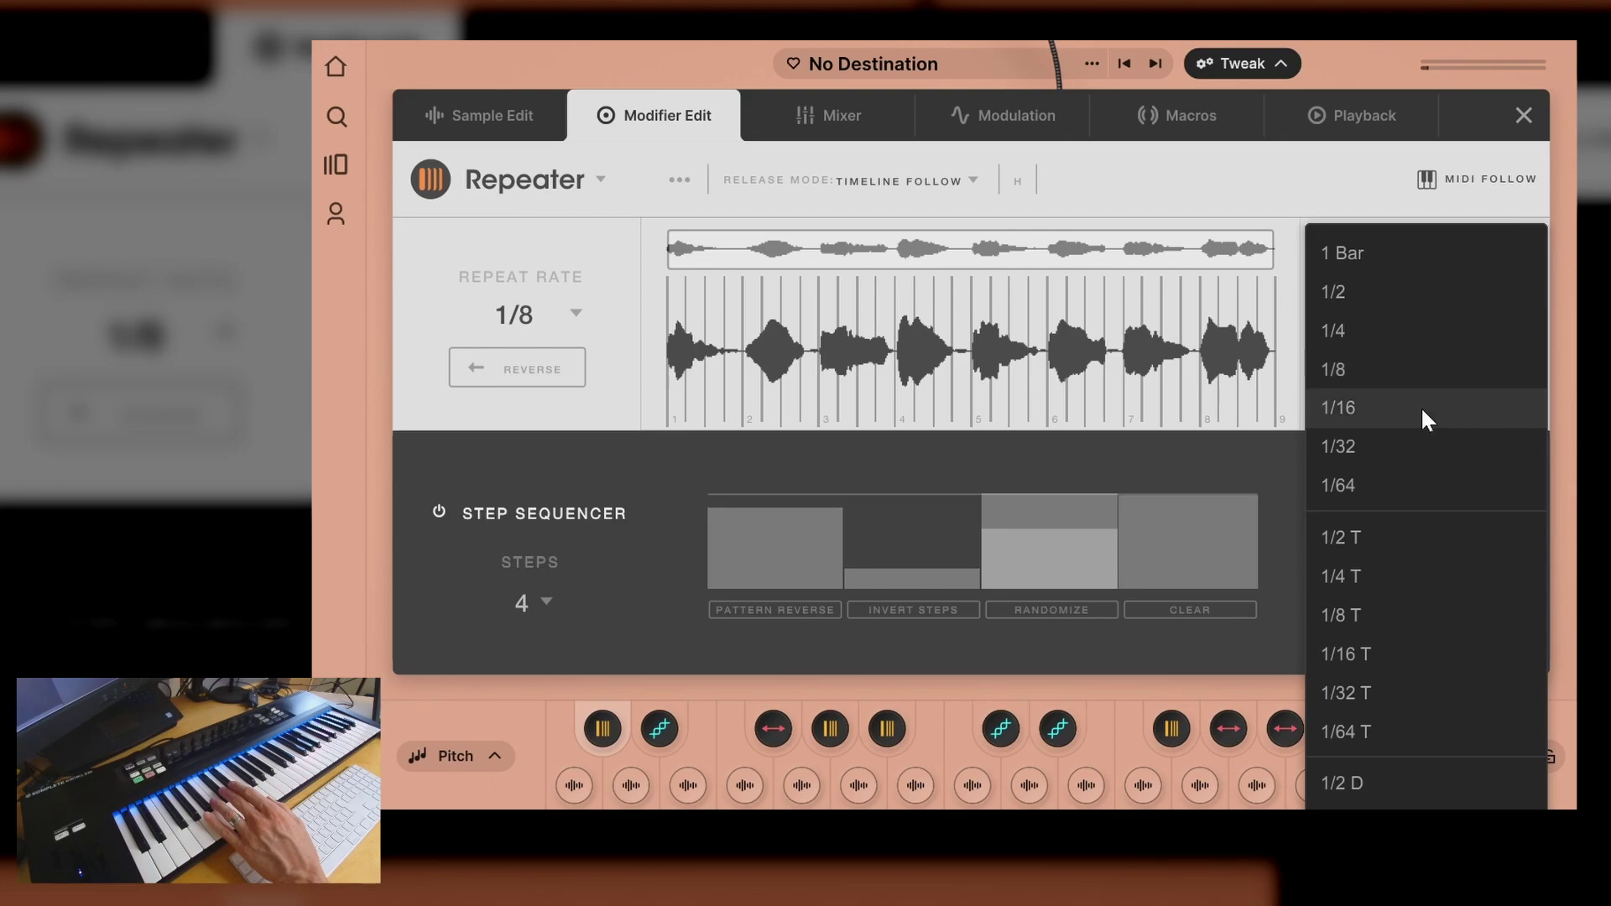
{"action": "left_click", "coordinate": [1351, 329]}
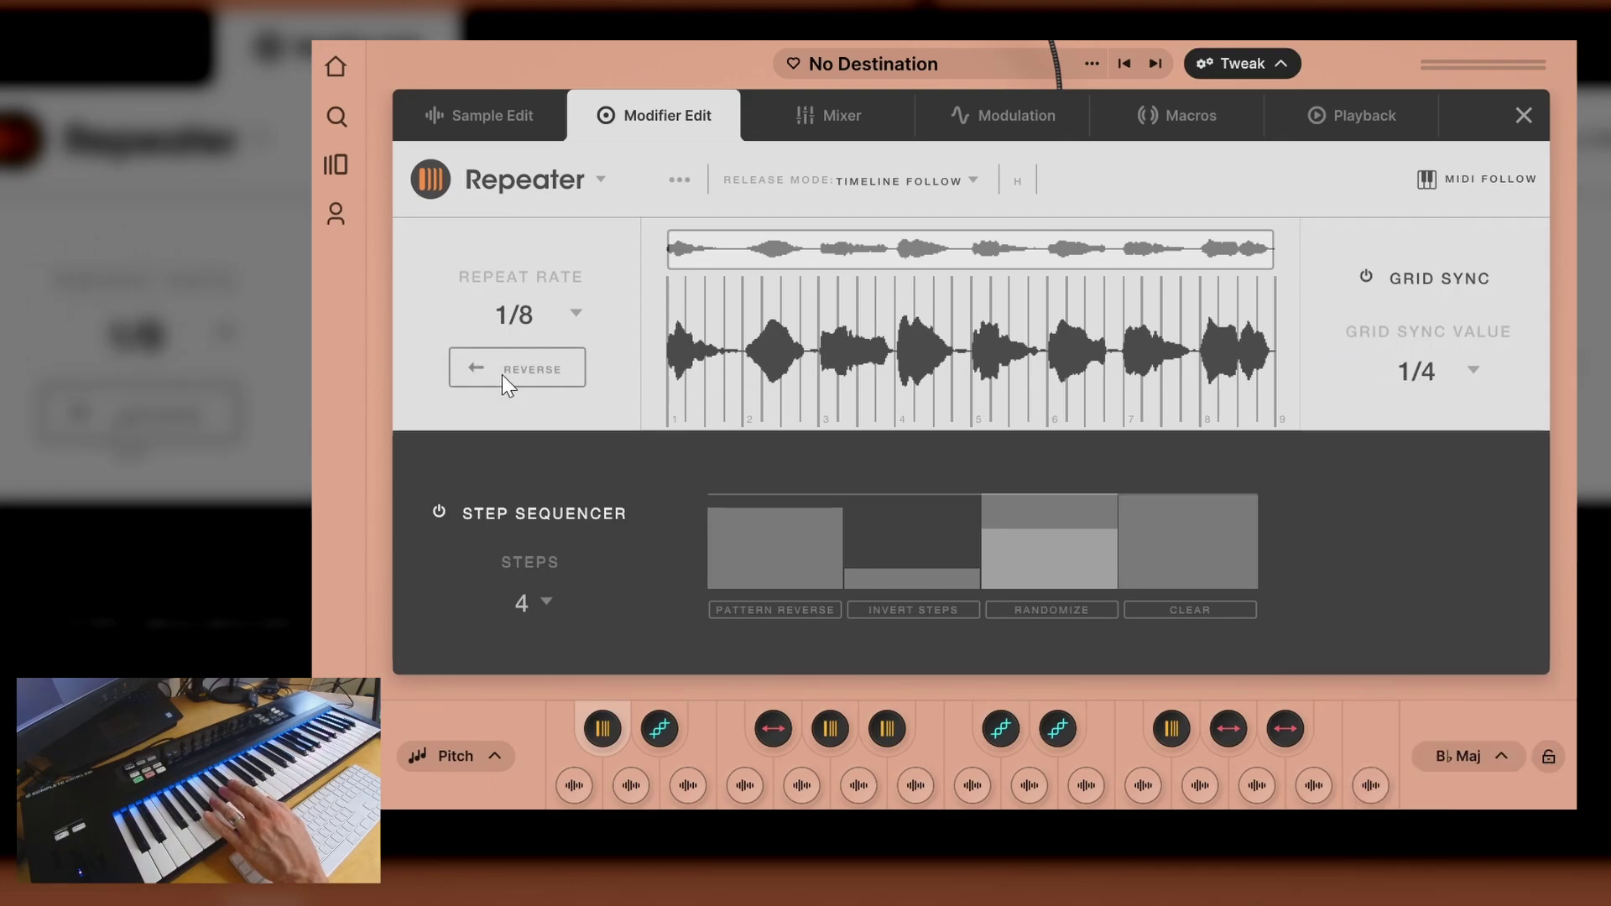
{"action": "left_click", "coordinate": [576, 375]}
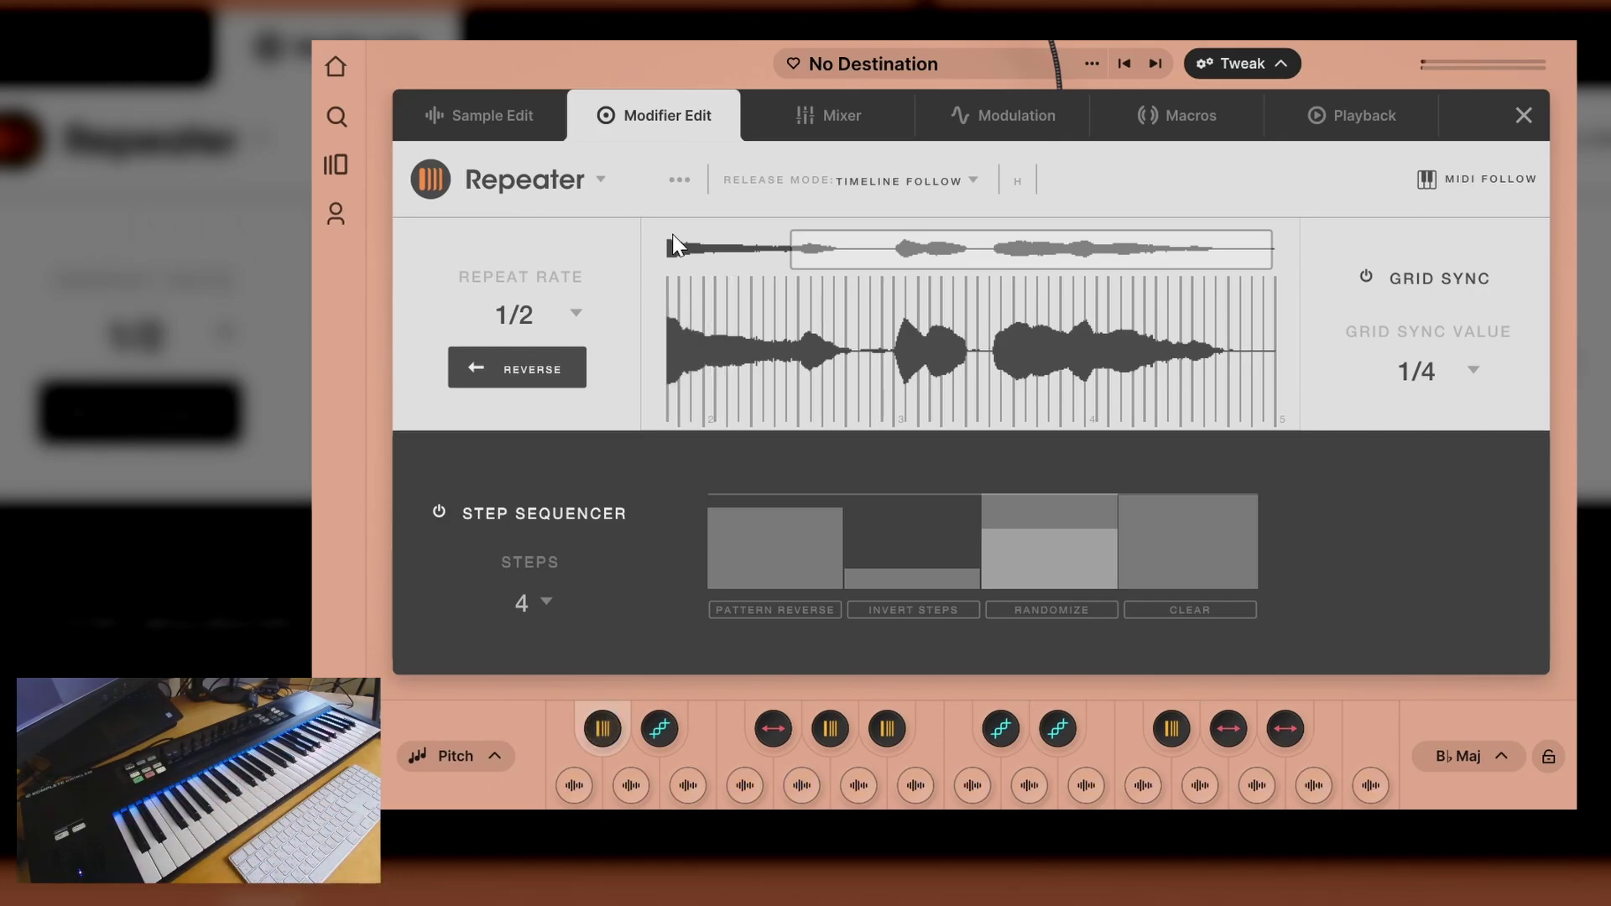
{"action": "scroll", "coordinate": [674, 243], "scroll_direction": "up", "scroll_amount": 2}
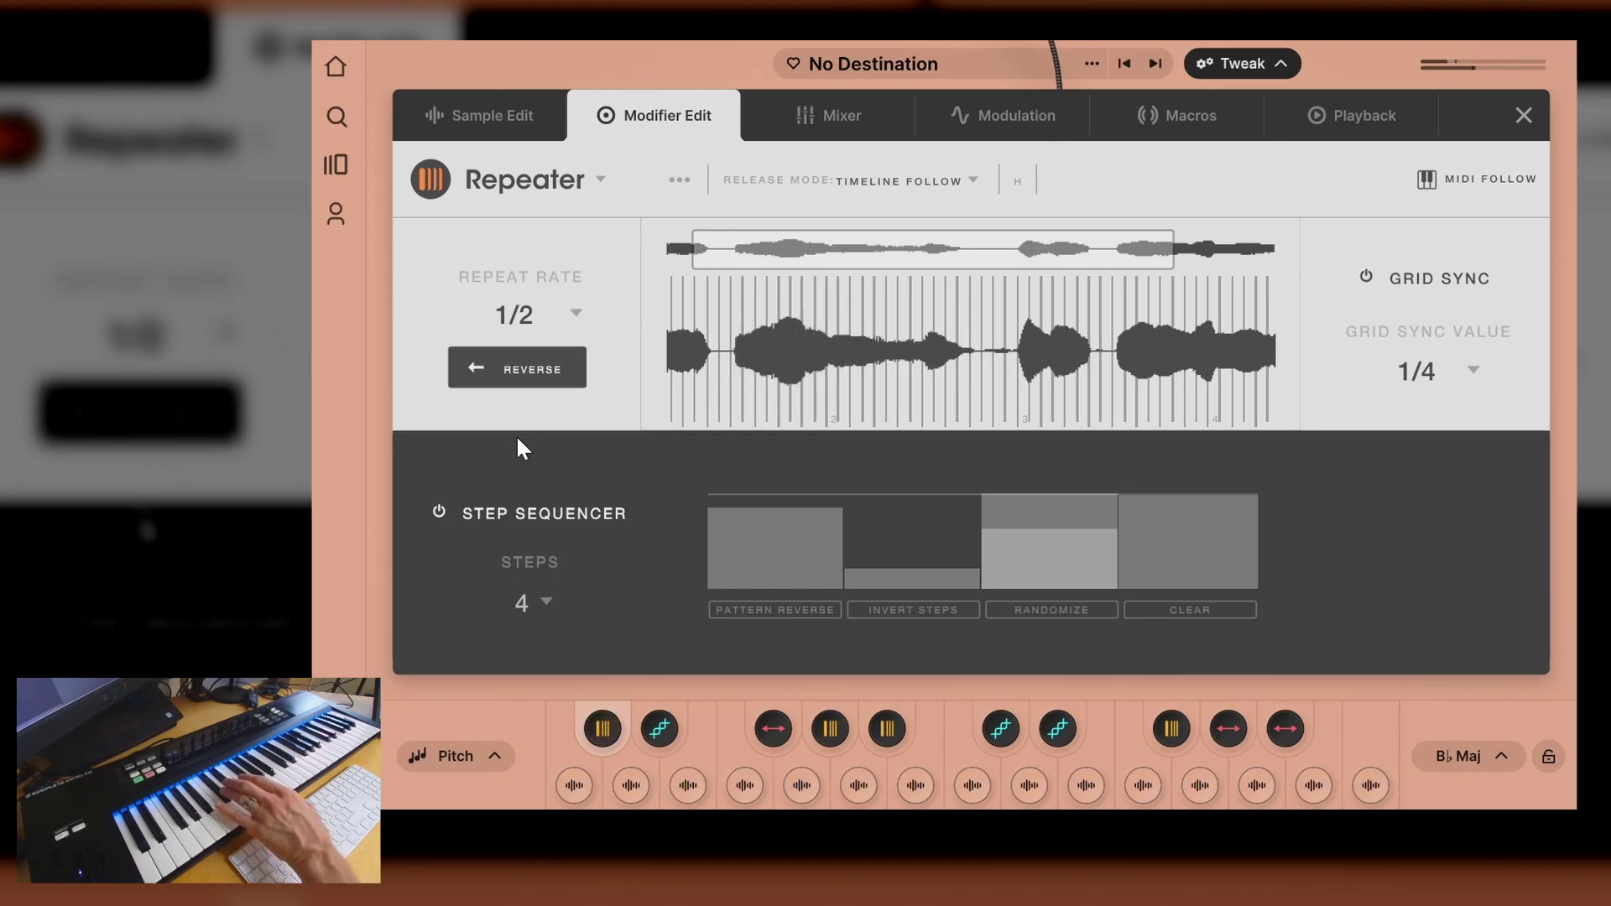
- Set the Repeater's step sequencer to 10 steps and its repeat rate to 1/16
{"action": "left_click", "coordinate": [541, 604]}
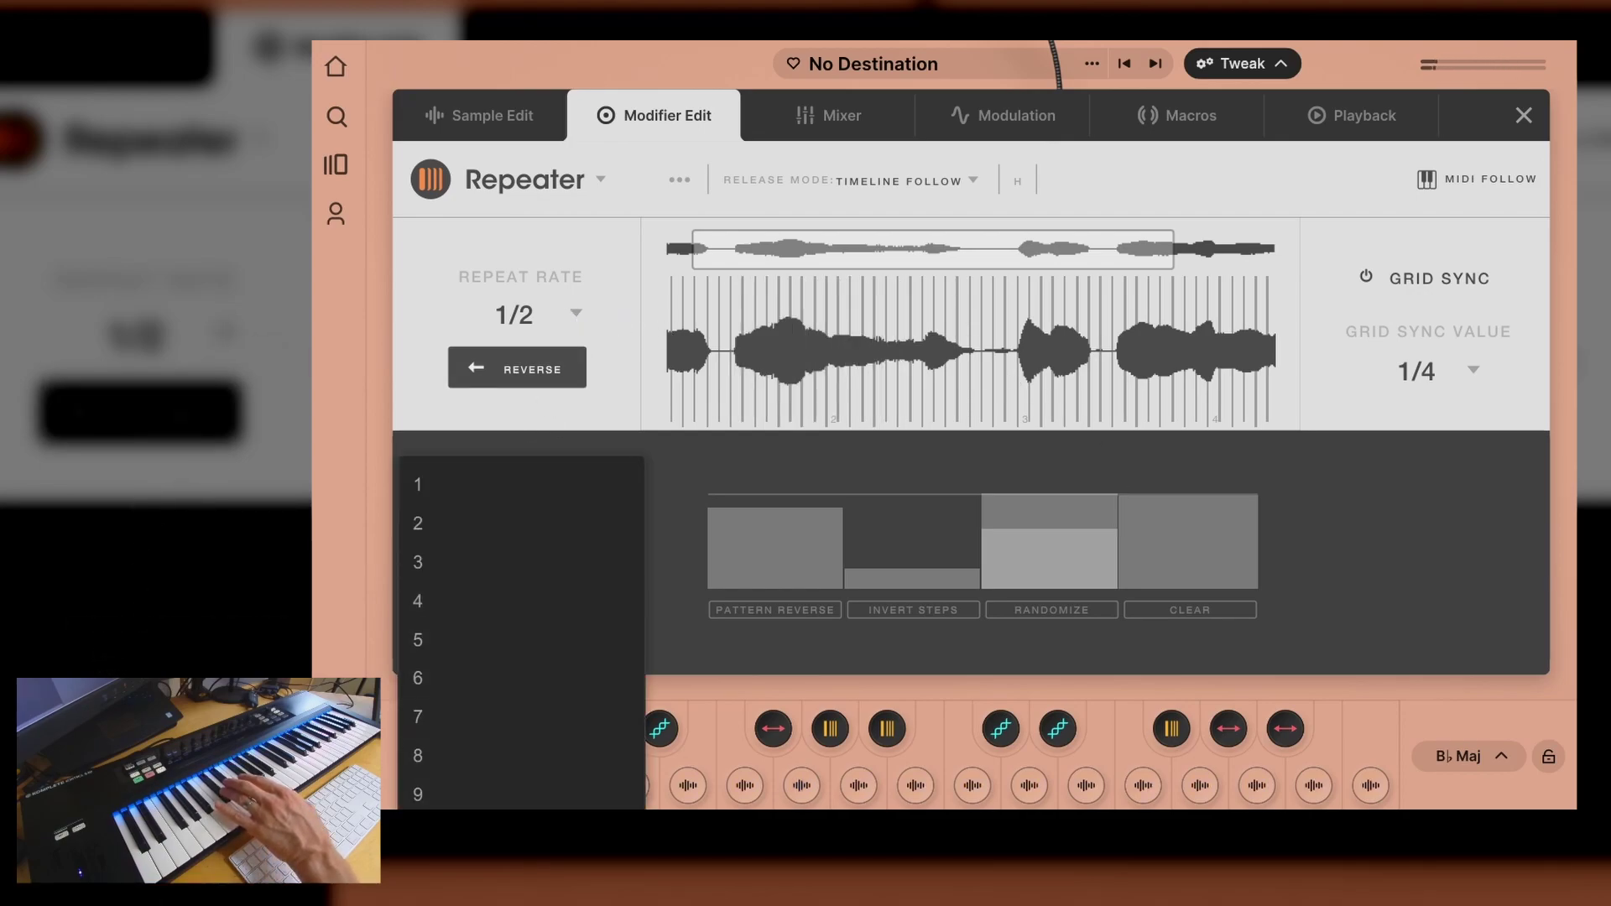
{"action": "left_click", "coordinate": [601, 791]}
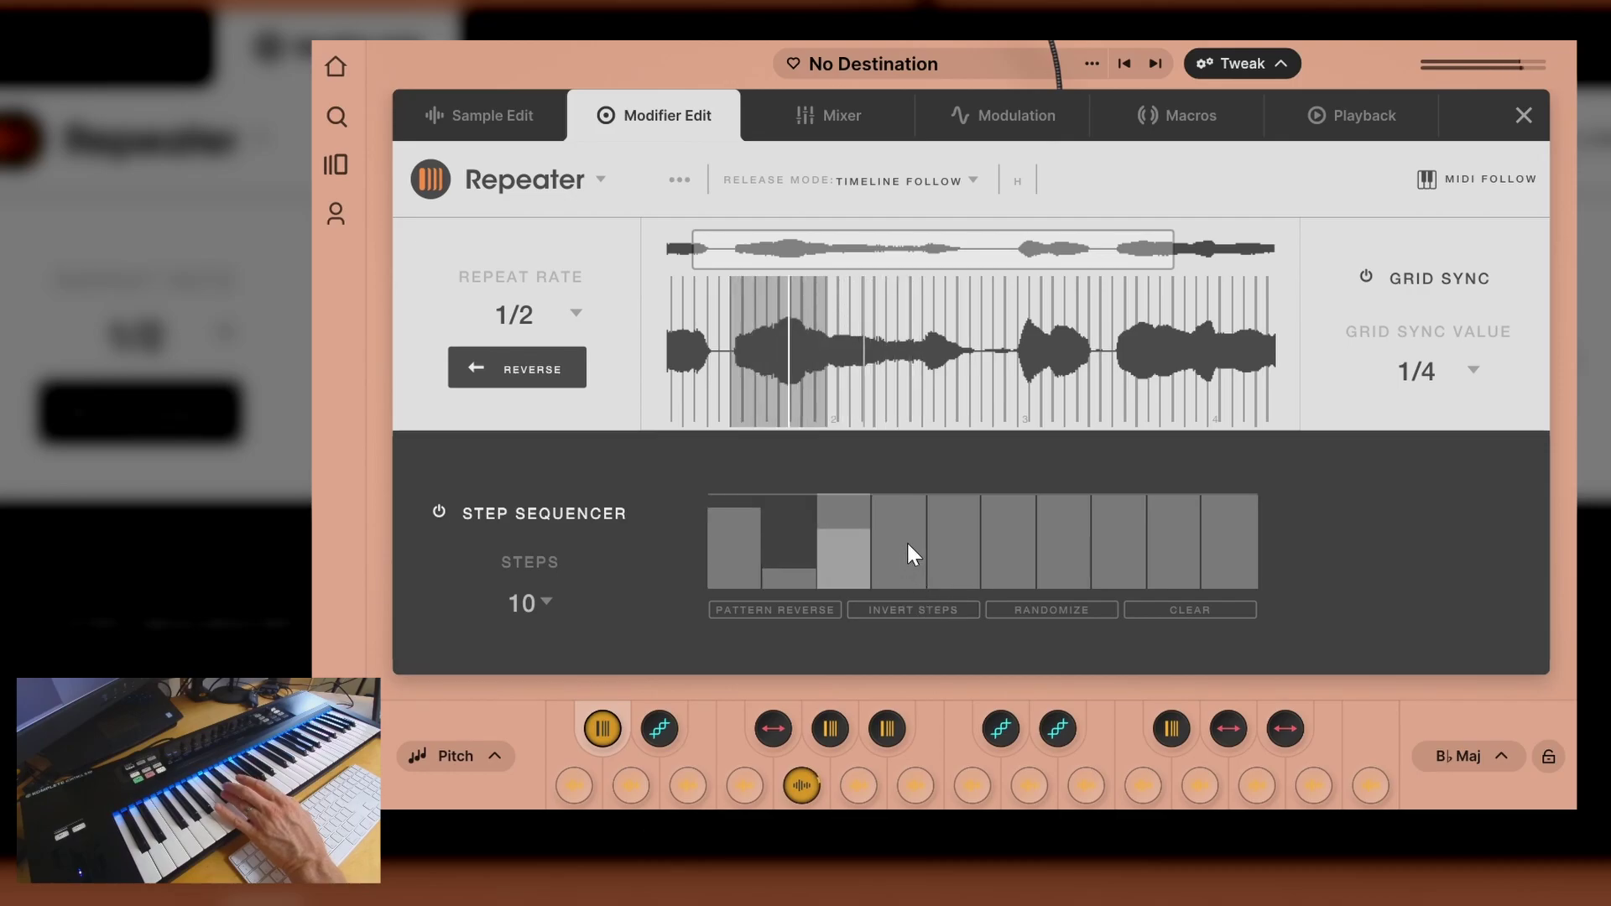
{"action": "left_click", "coordinate": [579, 313]}
{"action": "left_click", "coordinate": [497, 424]}
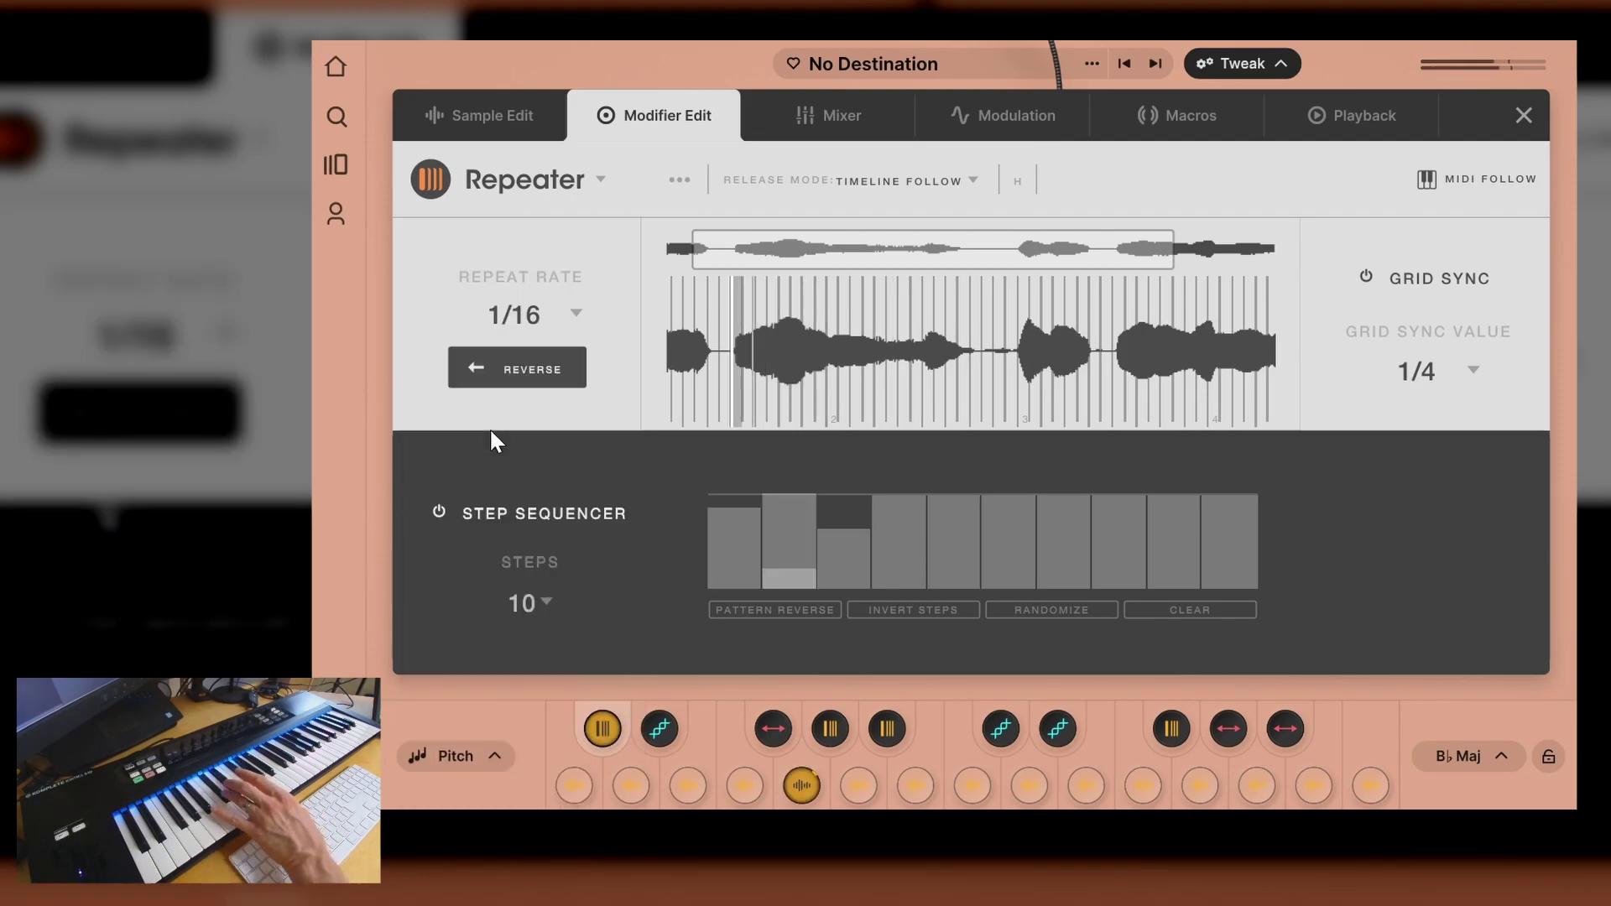
- Draw varied levels for sequencer steps 4 to 10, and invert, randomize and reverse the step pattern
{"action": "mouse_move", "coordinate": [938, 542]}
{"action": "left_mouse_down"}
{"action": "mouse_move", "coordinate": [1102, 552]}
{"action": "mouse_move", "coordinate": [1199, 537]}
{"action": "mouse_move", "coordinate": [1223, 556]}
{"action": "left_mouse_up"}
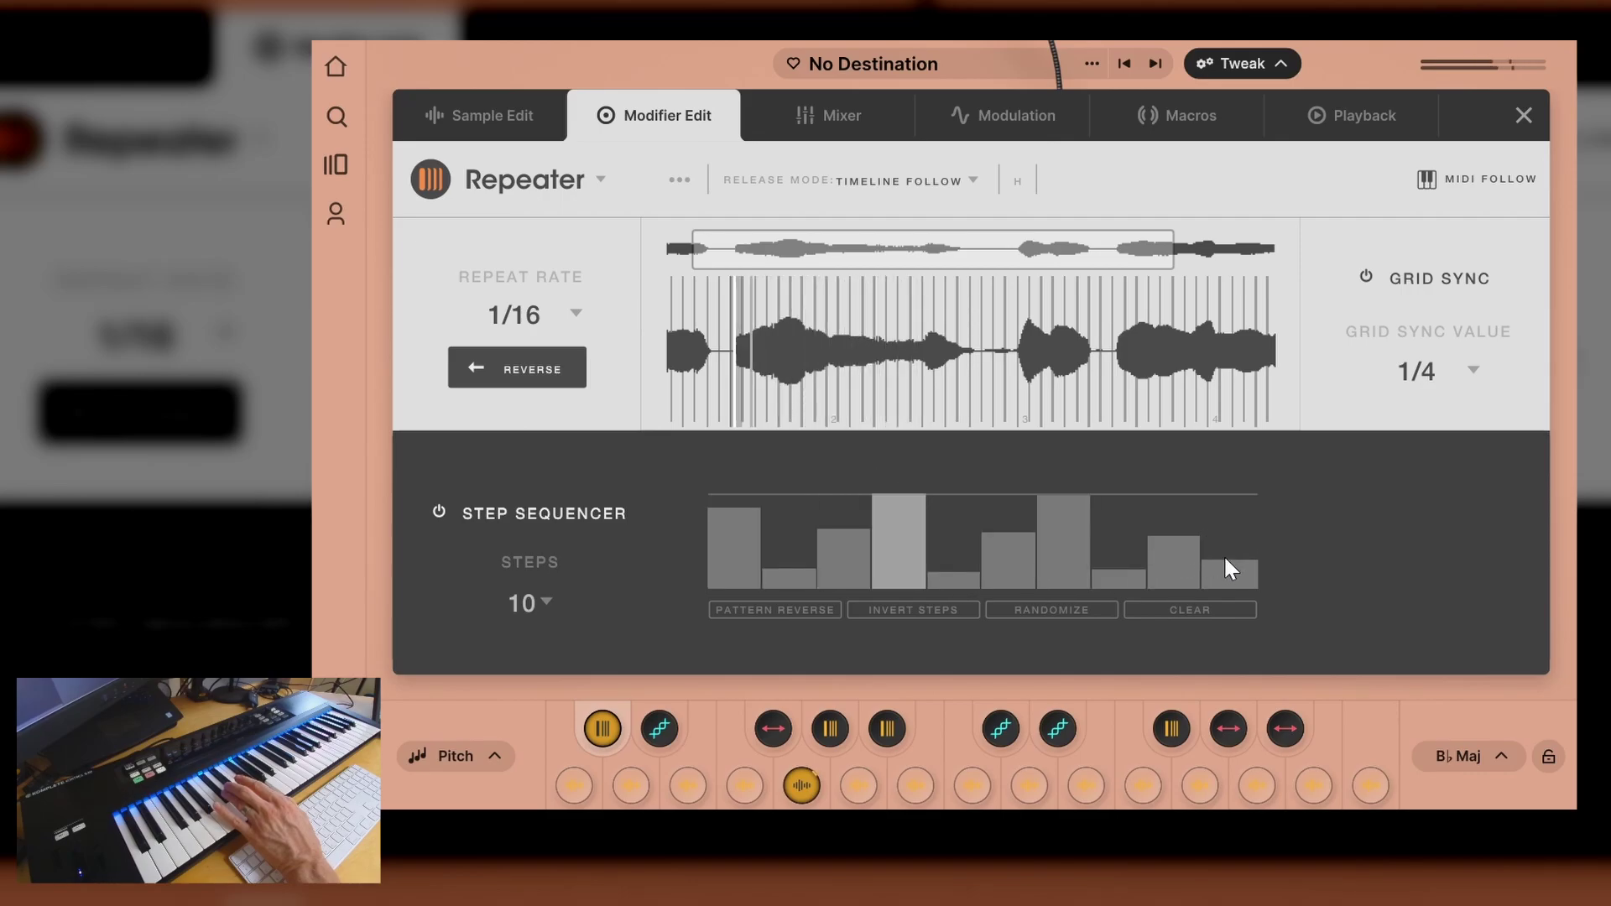
{"action": "left_click", "coordinate": [933, 611]}
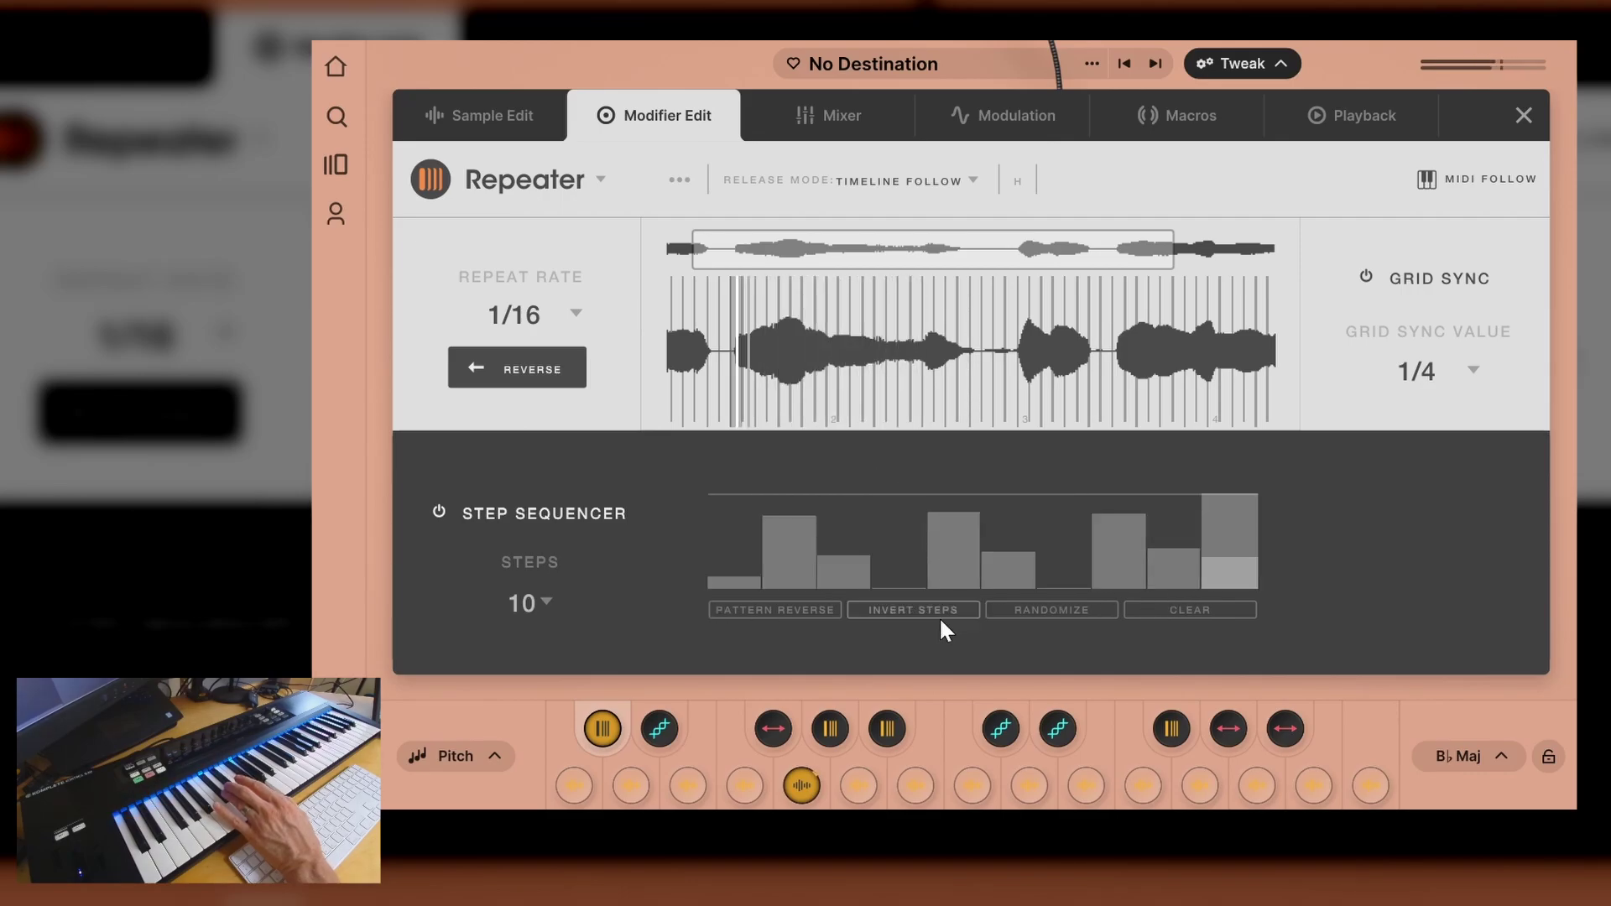
{"action": "left_click", "coordinate": [1040, 610]}
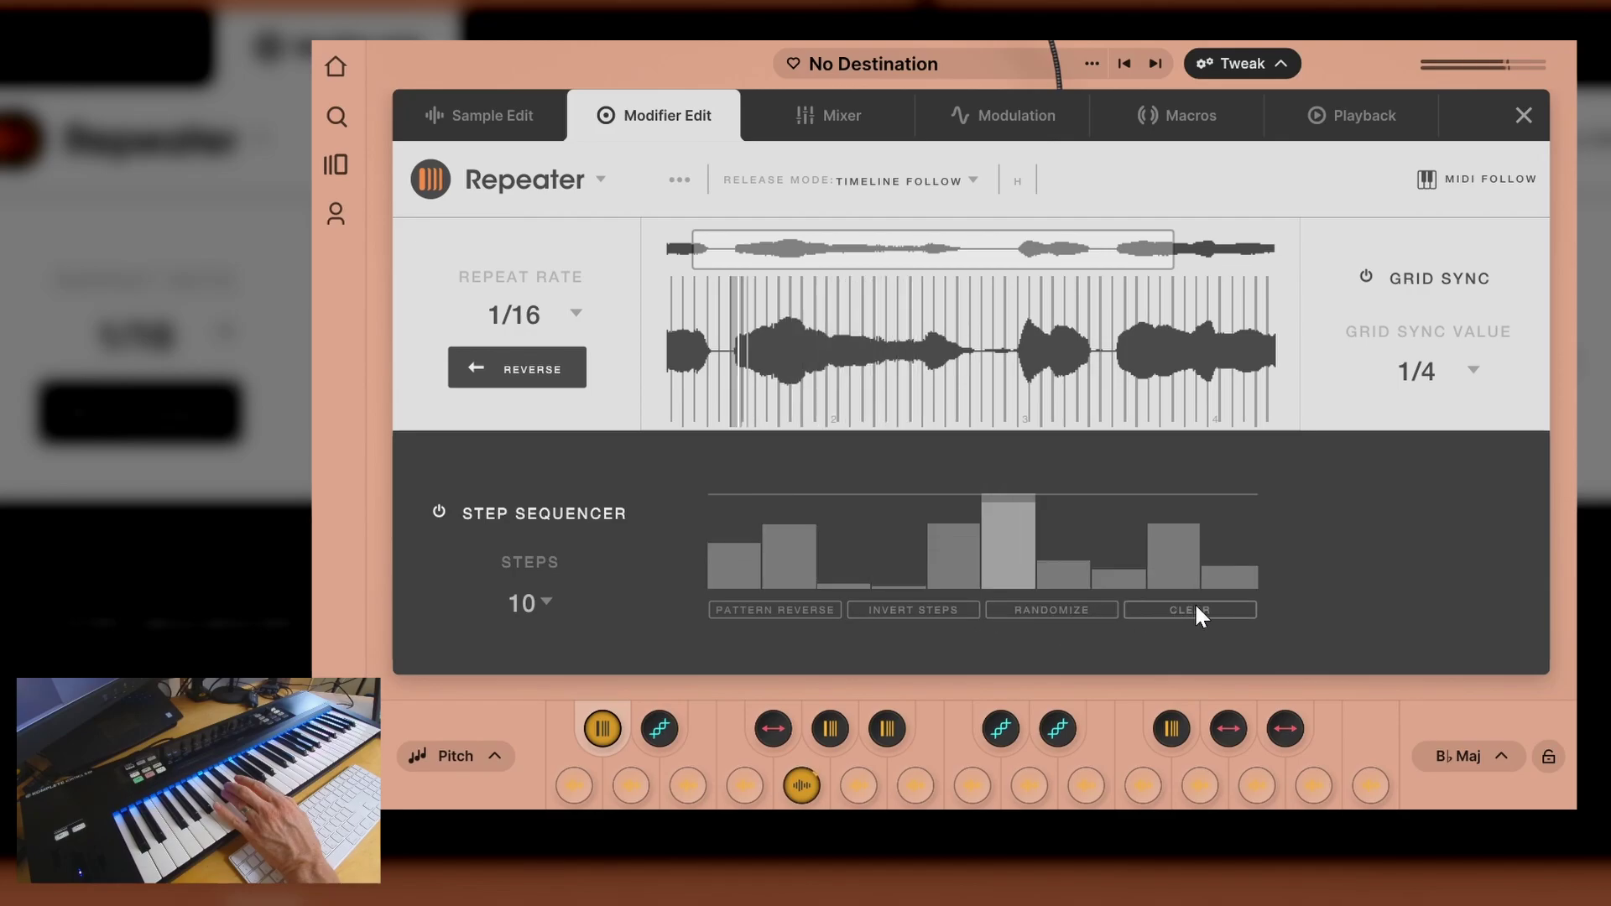
{"action": "left_click", "coordinate": [807, 611]}
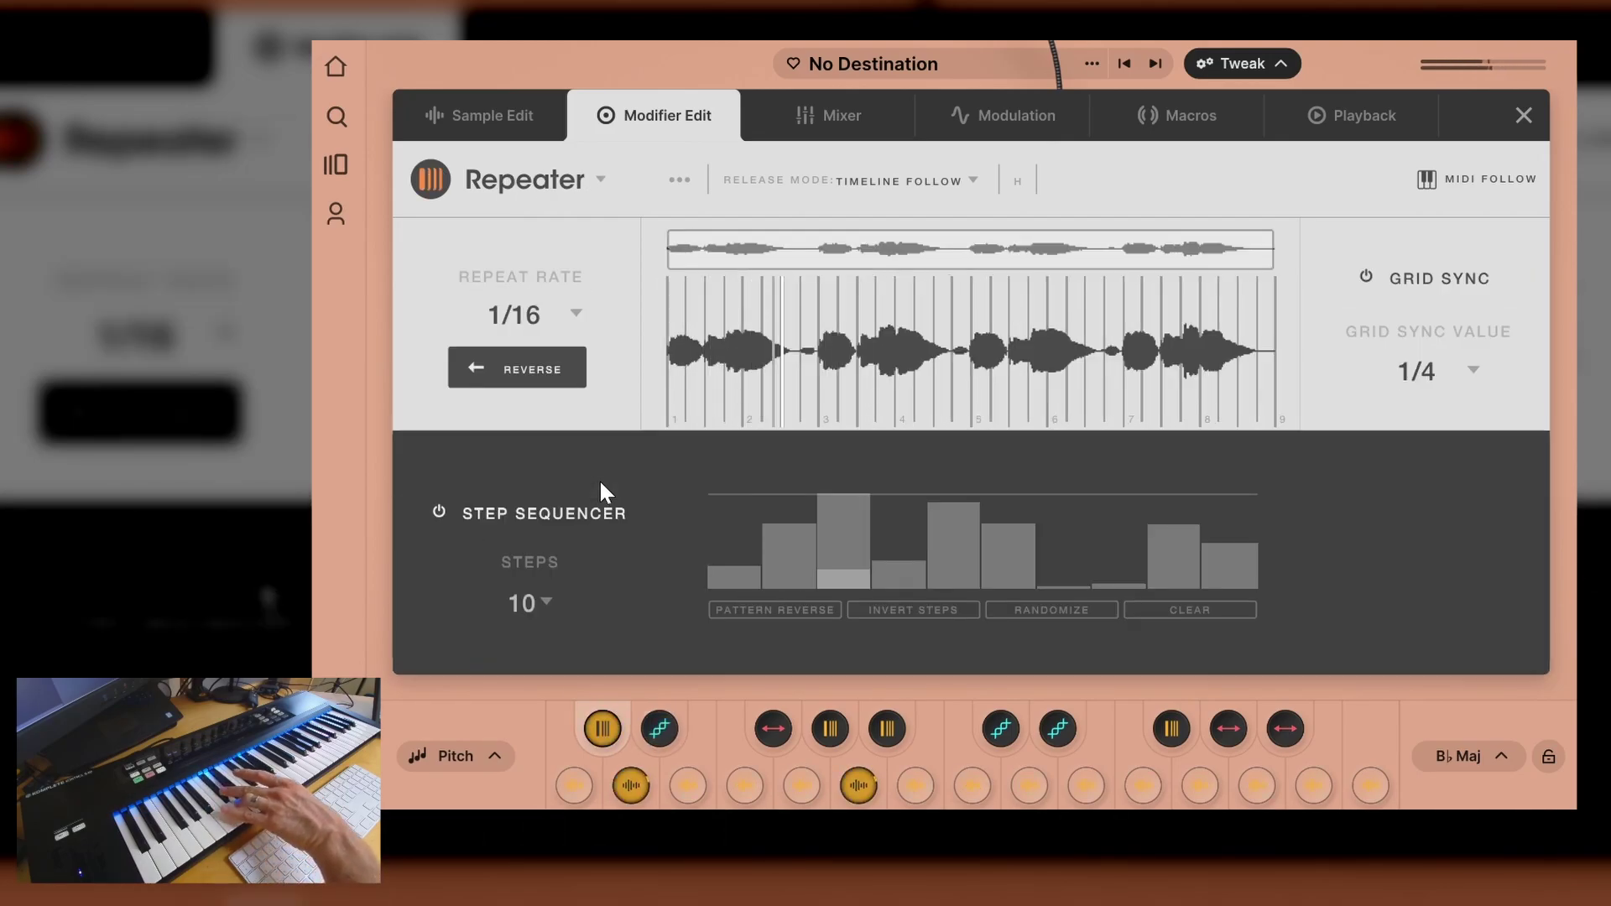
- Set the Repeater's repeat rate to 1/8
{"action": "left_click", "coordinate": [560, 314]}
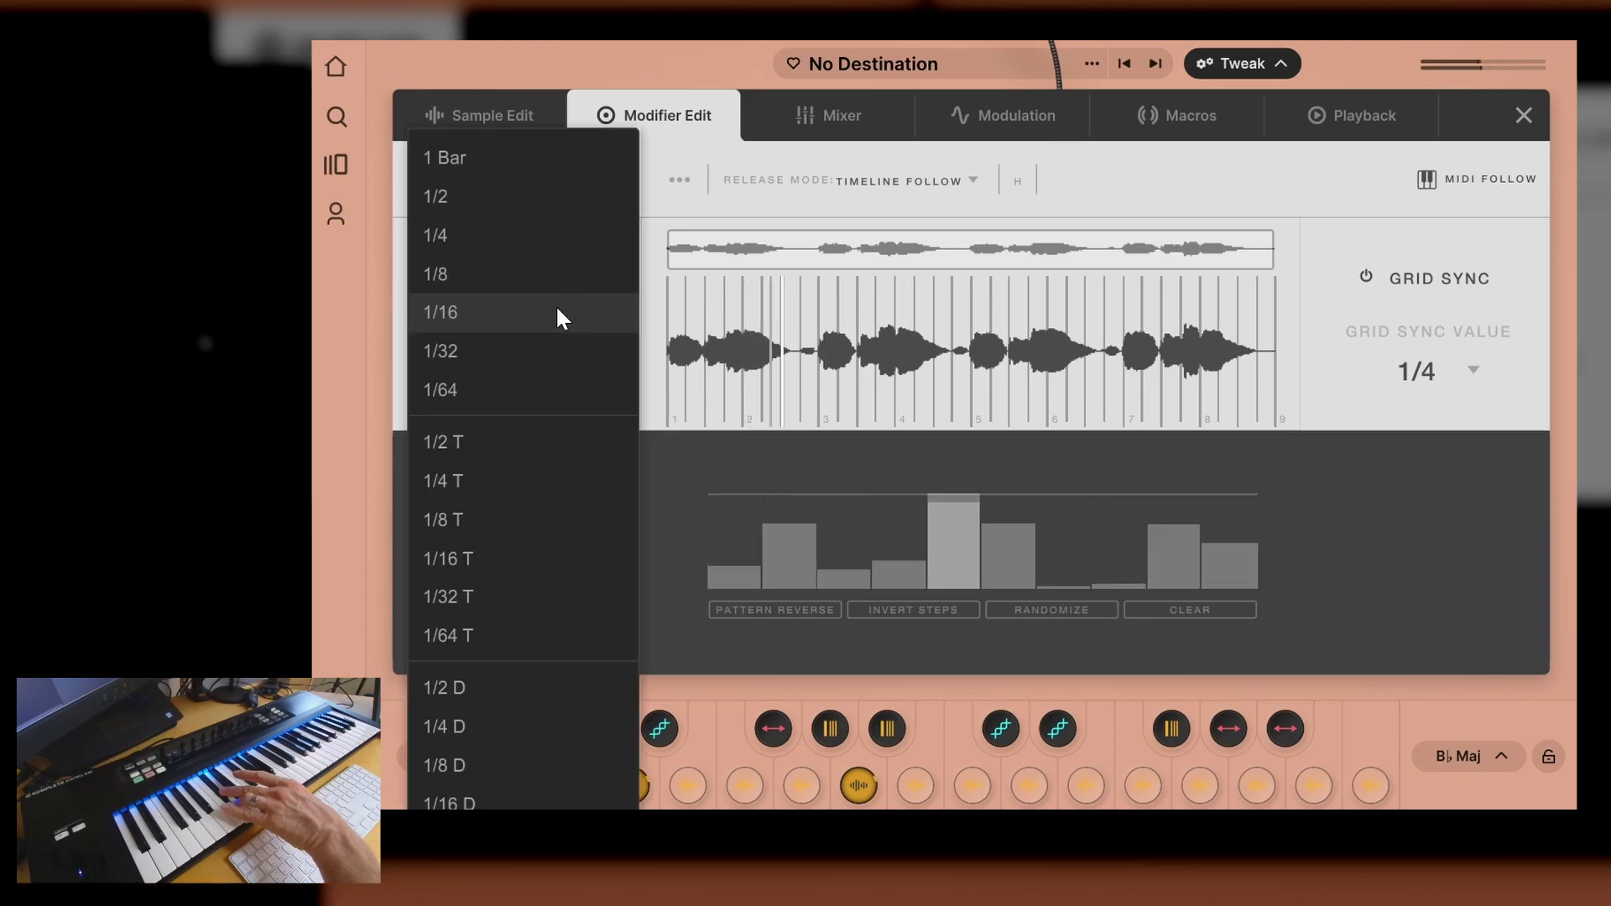
{"action": "left_click", "coordinate": [483, 275]}
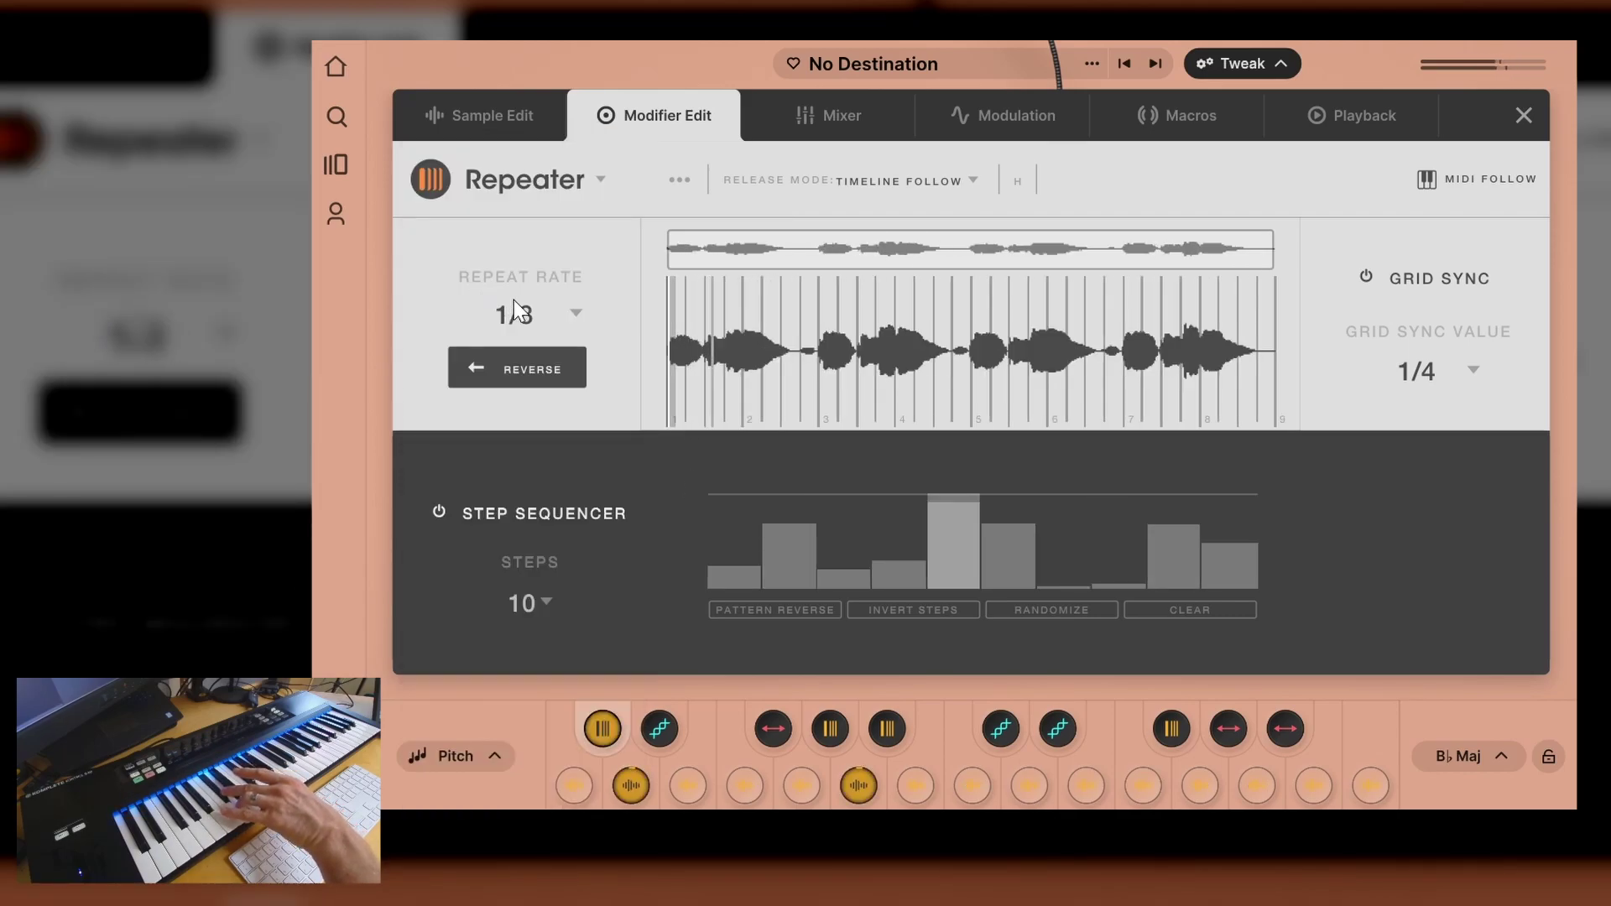